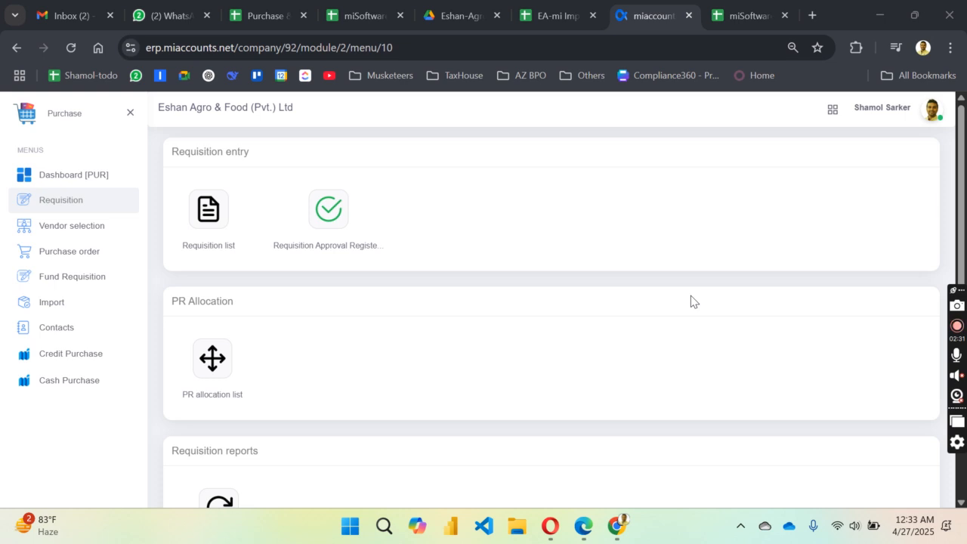
Open the PR allocation list and start allocating the pending requisition dated April 26, 2025
left_click(79, 203)
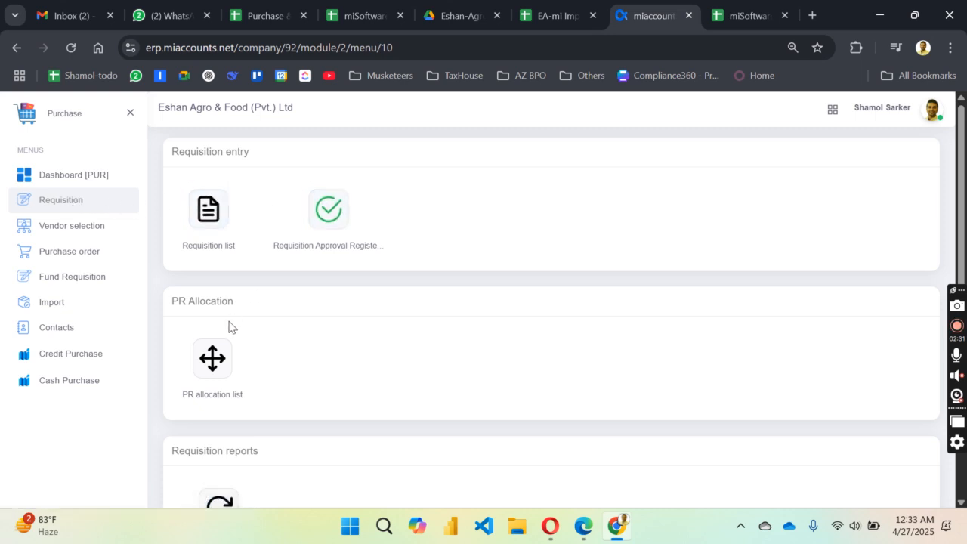
left_click(212, 358)
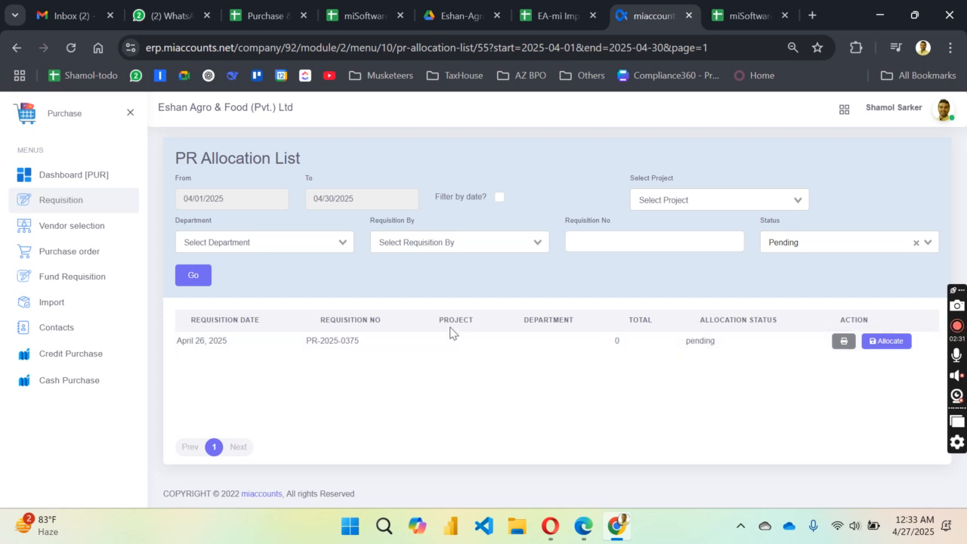
left_click_drag(337, 346, 365, 345)
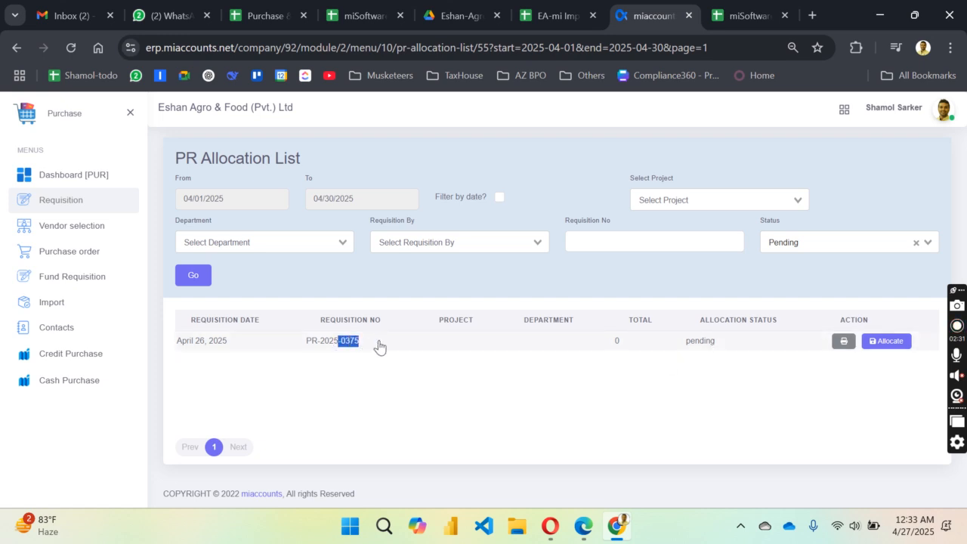
left_click(707, 346)
left_click(885, 349)
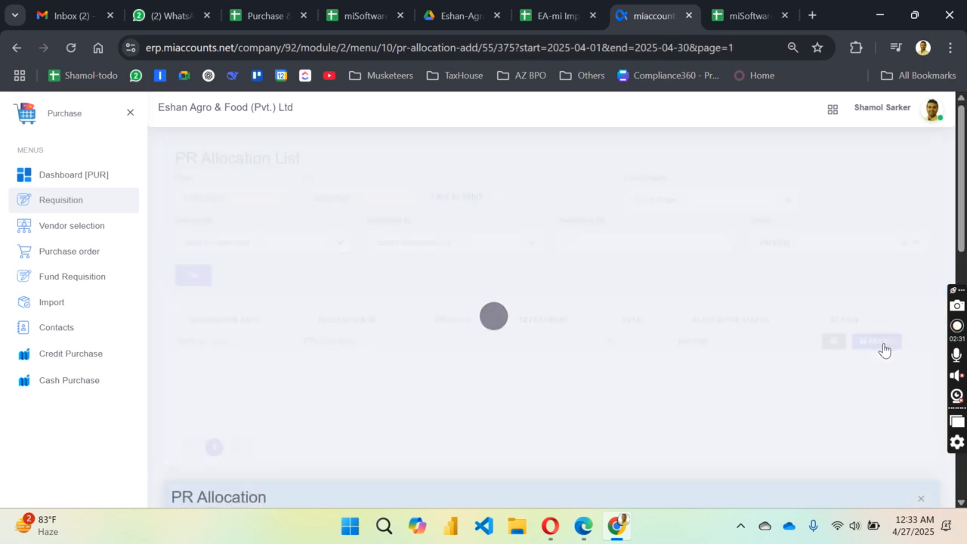
Set the allocation's procurement type to Single Vendor and purchase location to Local, and apply both to all item lines
scroll(467, 330, "down", 1)
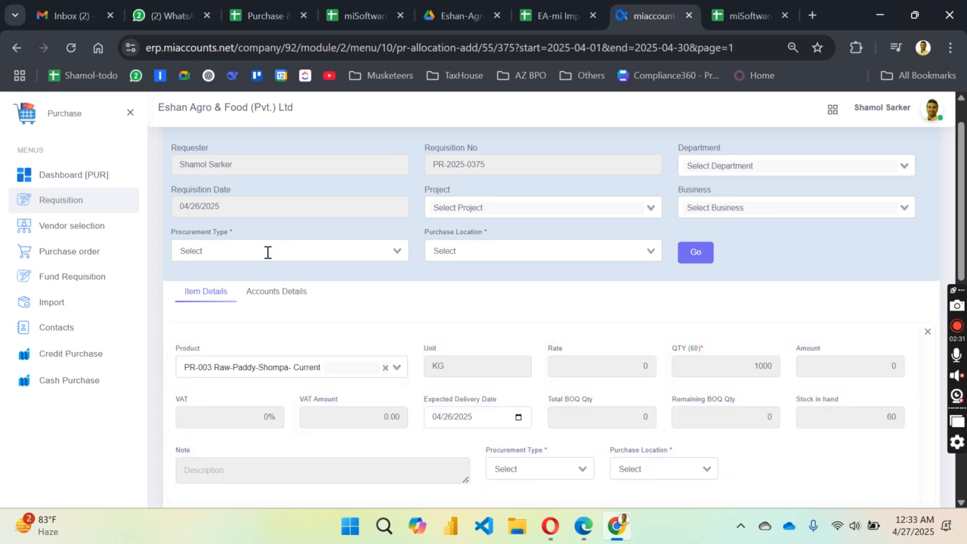
scroll(267, 252, "down", 3)
scroll(267, 253, "down", 3)
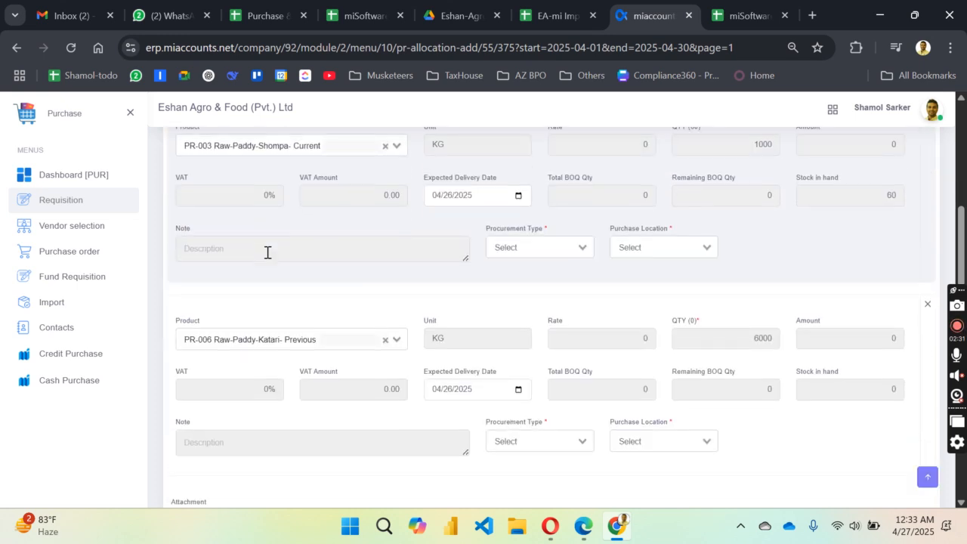
scroll(265, 250, "up", 4)
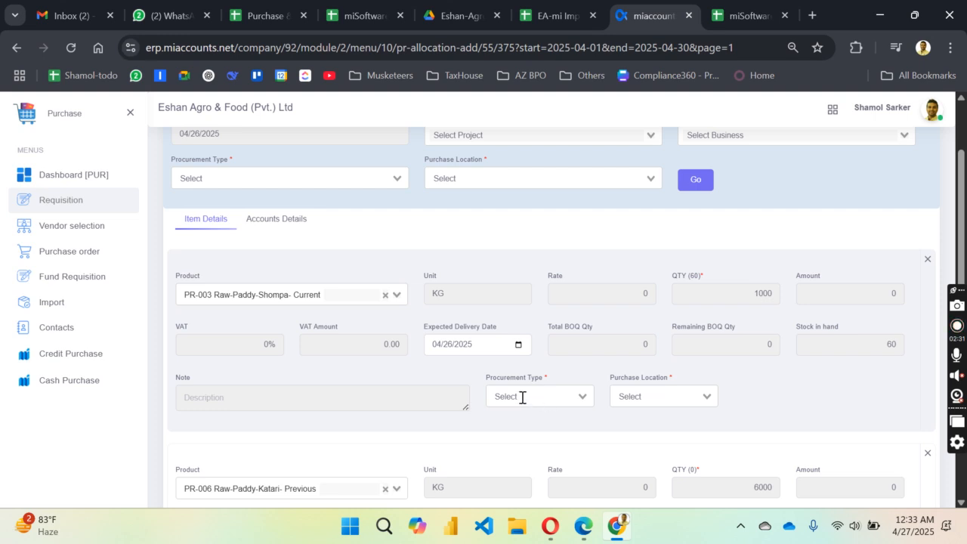
scroll(304, 249, "up", 3)
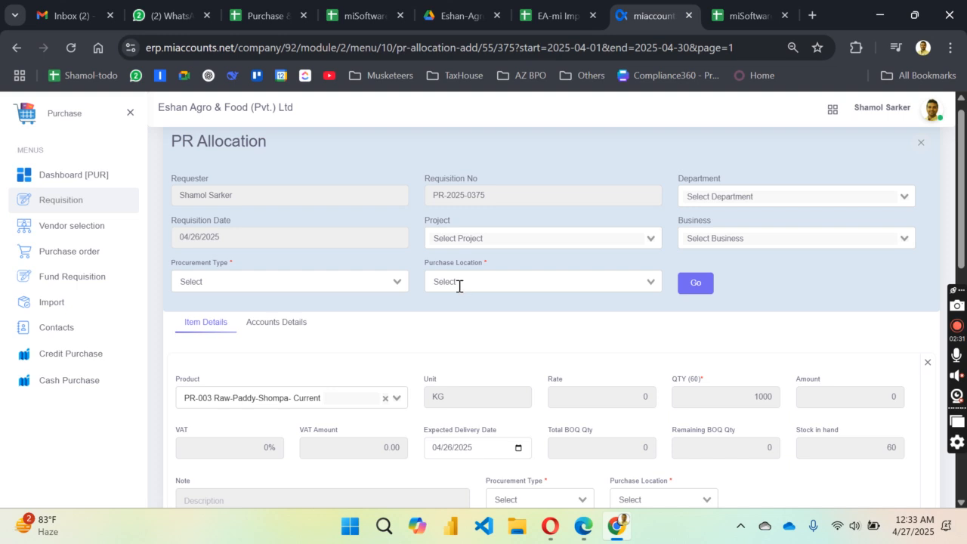
left_click(245, 283)
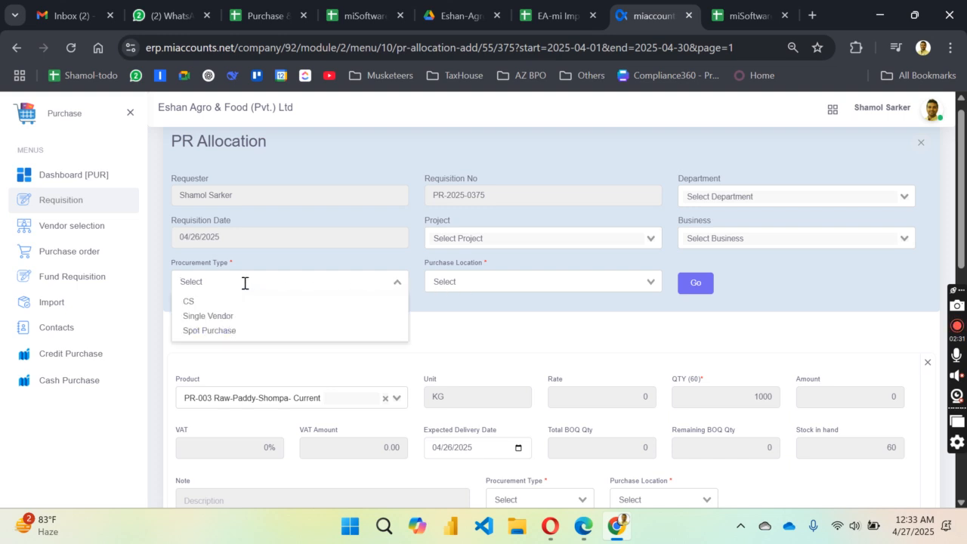
left_click(225, 317)
left_click(451, 283)
left_click(463, 319)
left_click(696, 282)
Check the procurement type and purchase location on both product lines of the allocation, including the available procurement type options
scroll(591, 349, "down", 1)
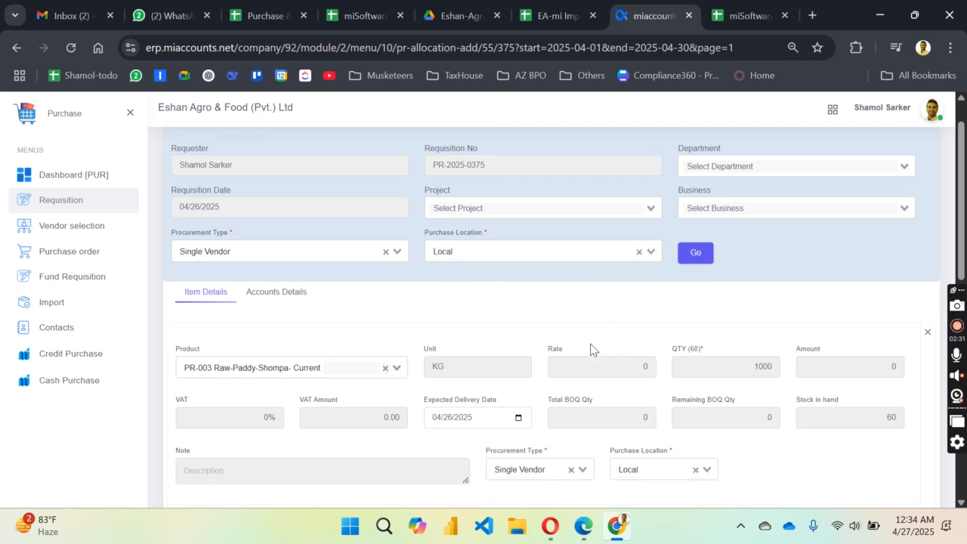
scroll(591, 349, "down", 2)
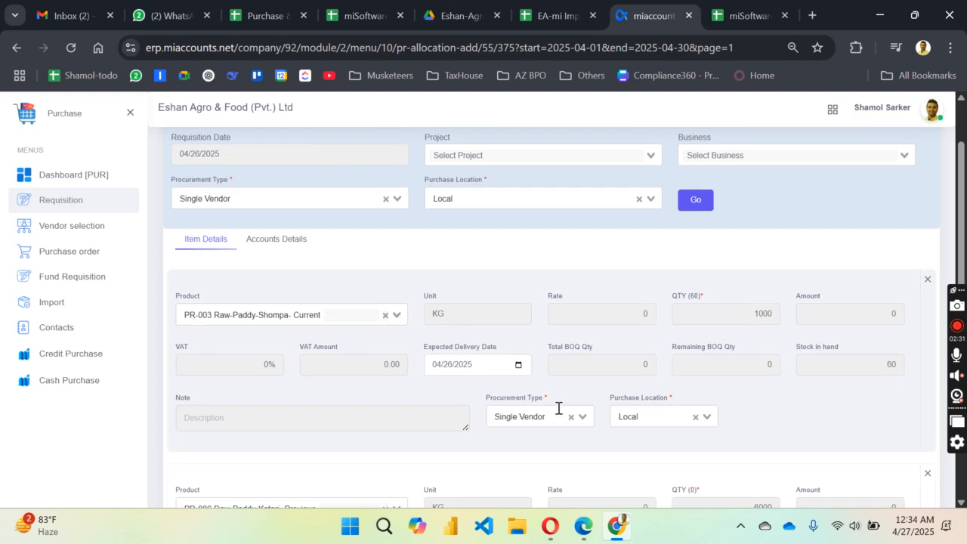
left_click(552, 418)
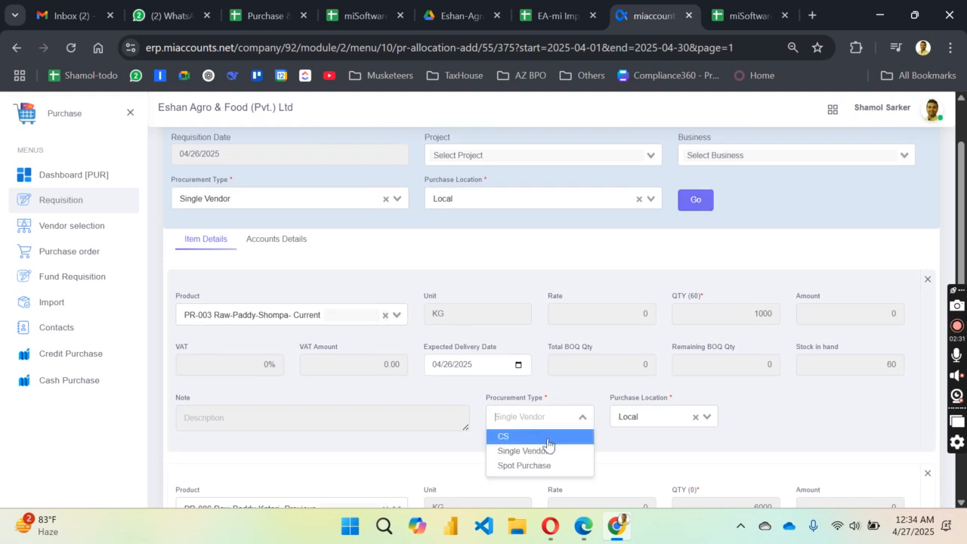
left_click(774, 400)
scroll(492, 431, "down", 2)
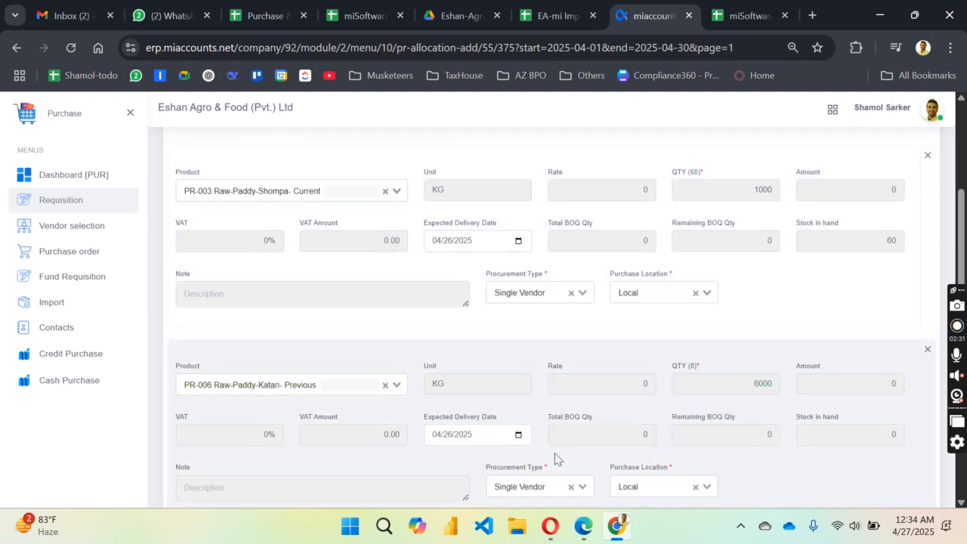
scroll(557, 457, "down", 1)
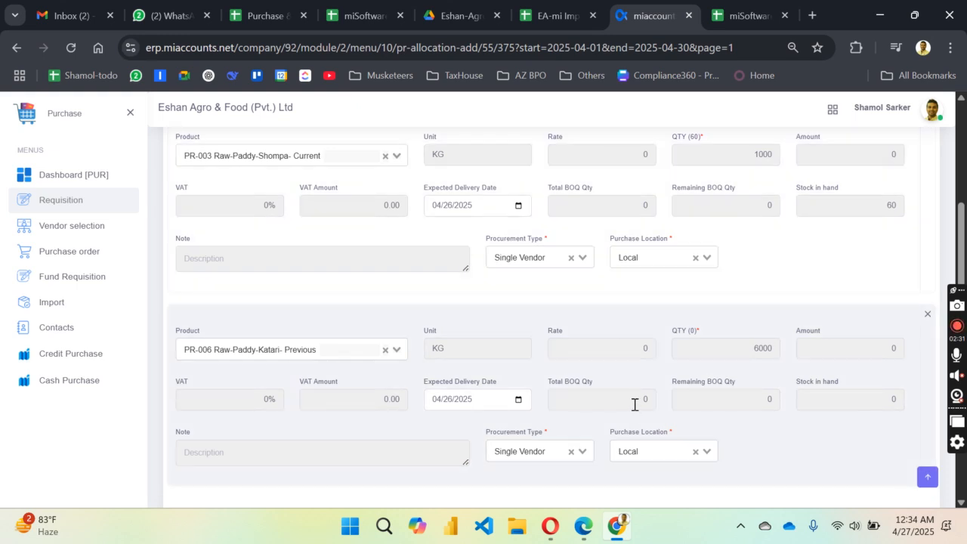
scroll(636, 443, "up", 1)
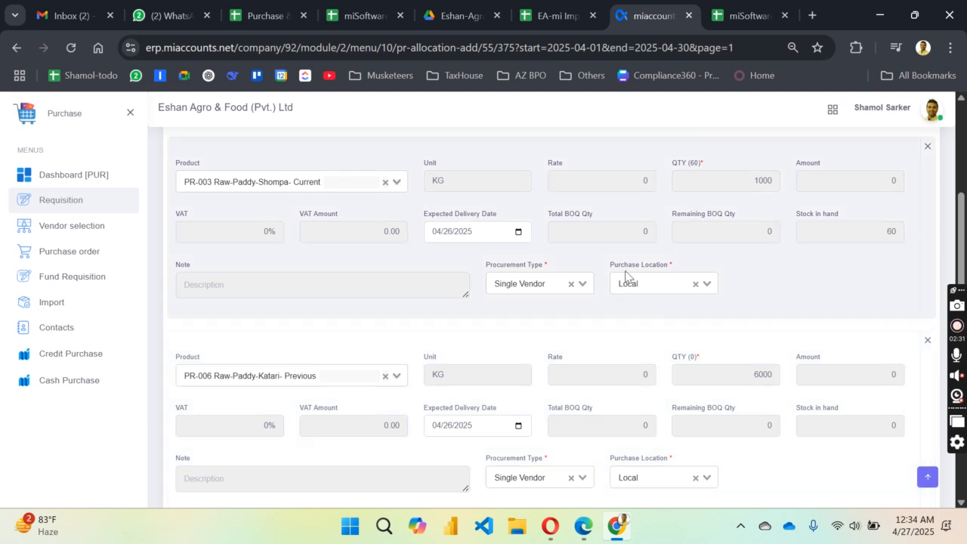
scroll(627, 276, "up", 3)
scroll(573, 390, "down", 1)
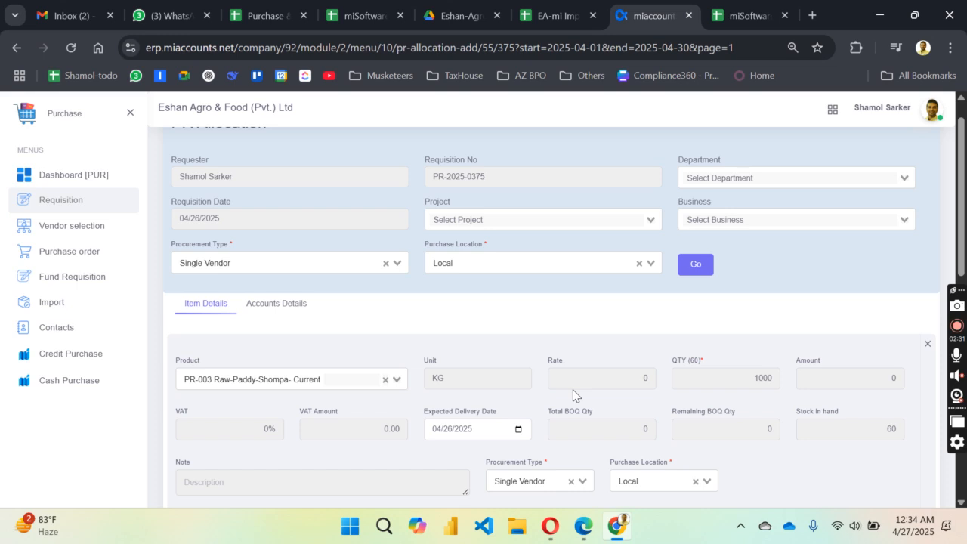
Save the requisition allocation
scroll(573, 394, "down", 10)
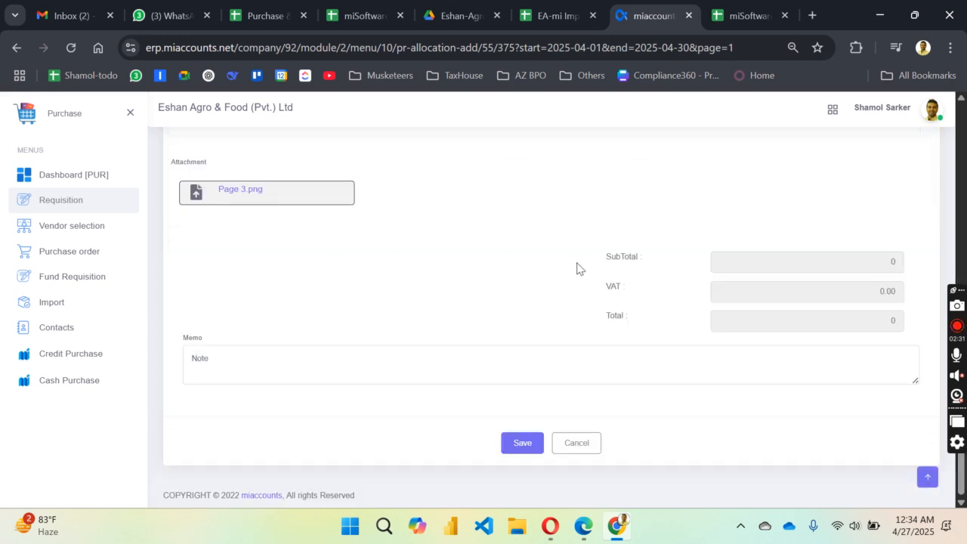
left_click(530, 446)
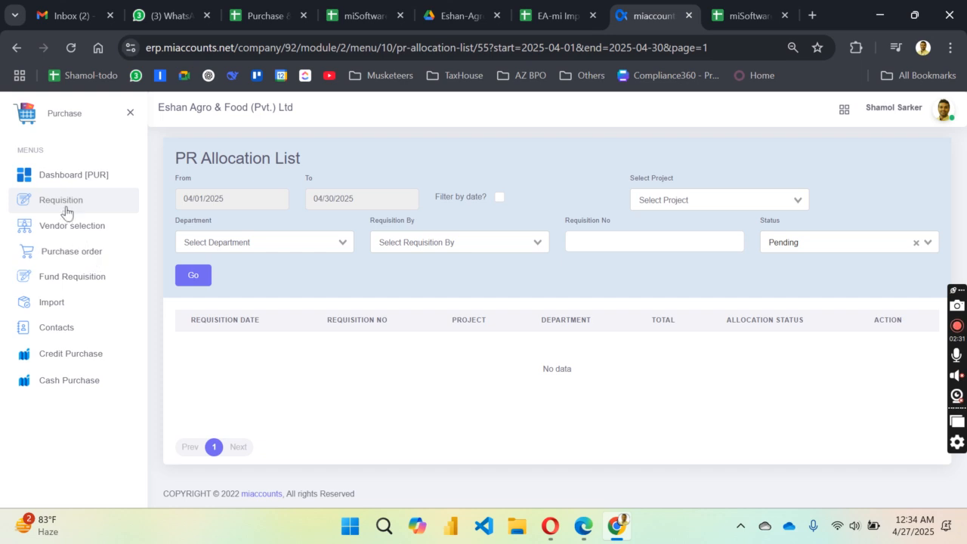
Create a single-vendor purchase order from the approved requisition dated April 26, 2025 and select the first listed supplier
left_click(90, 225)
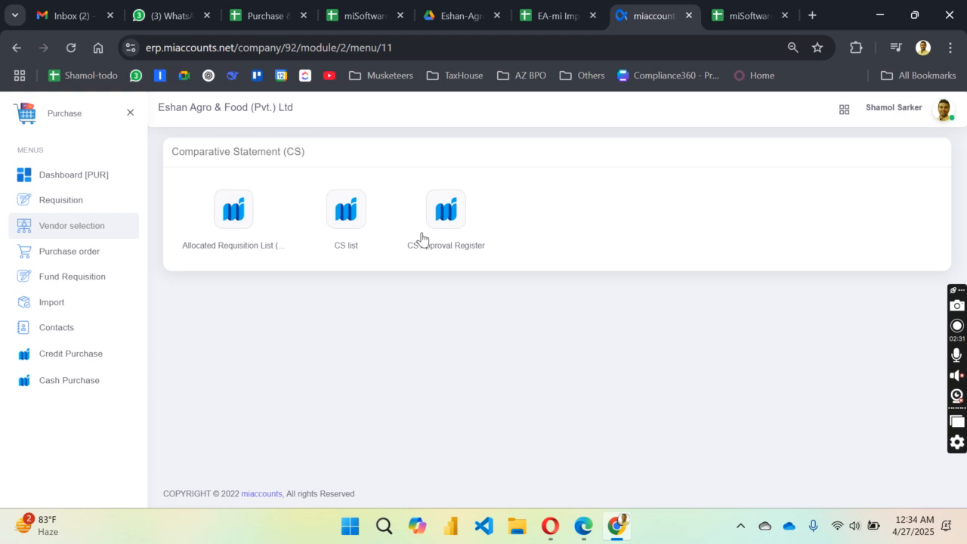
left_click(86, 261)
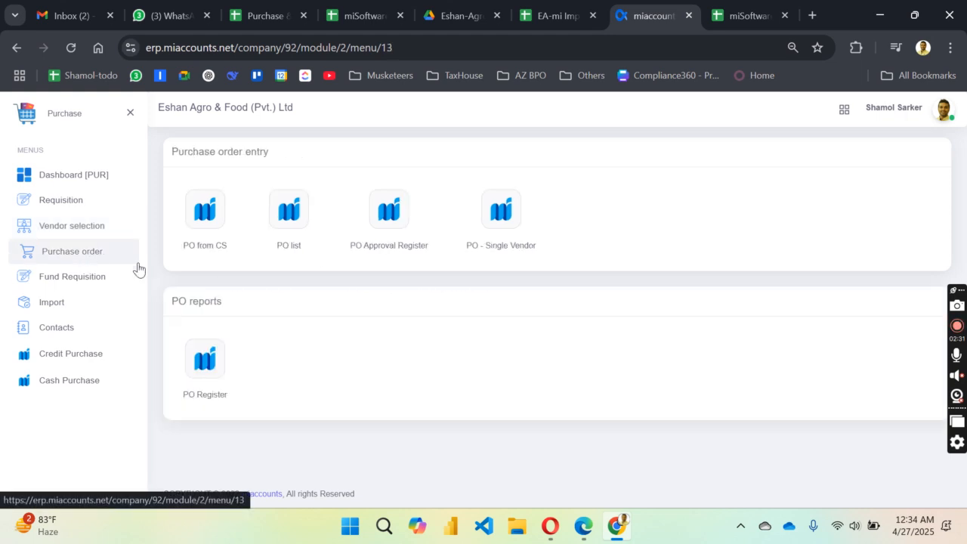
left_click(497, 214)
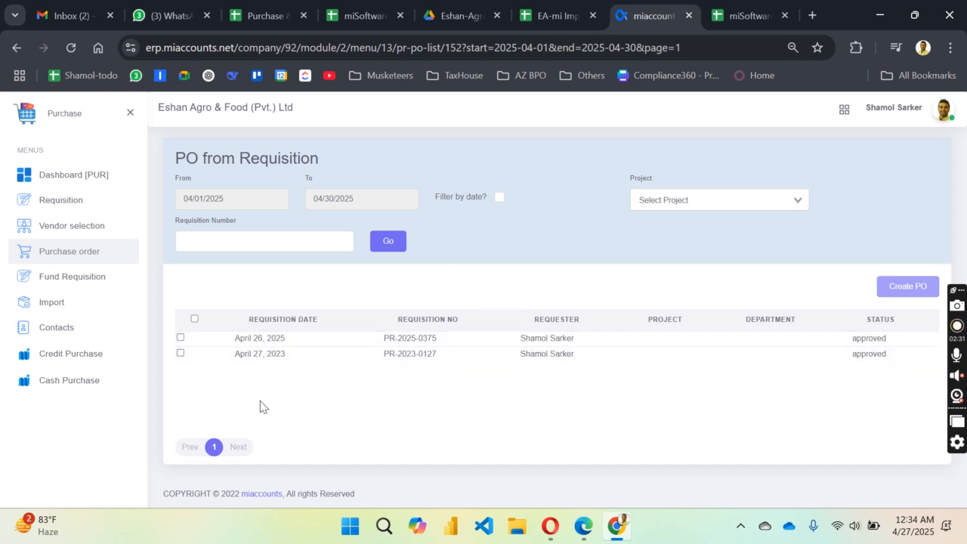
left_click(180, 338)
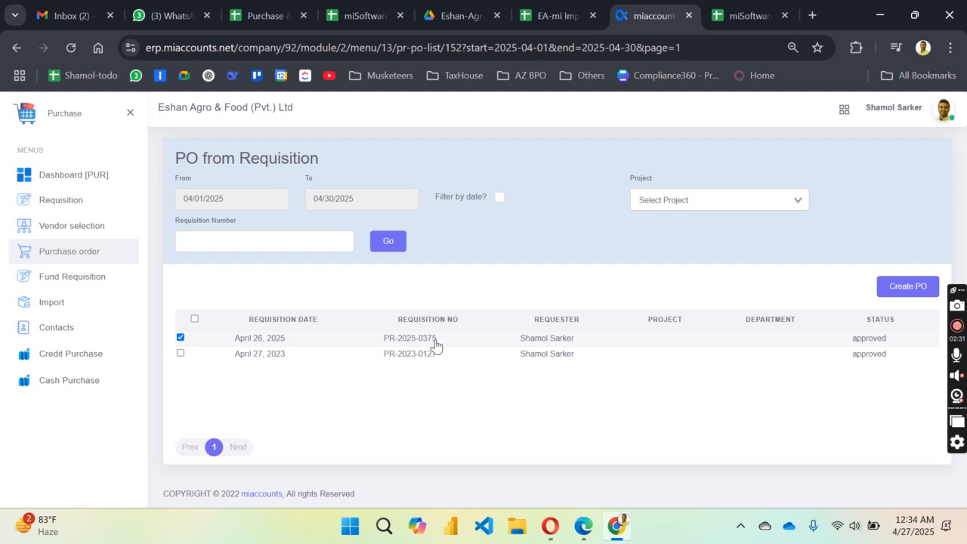
left_click(906, 287)
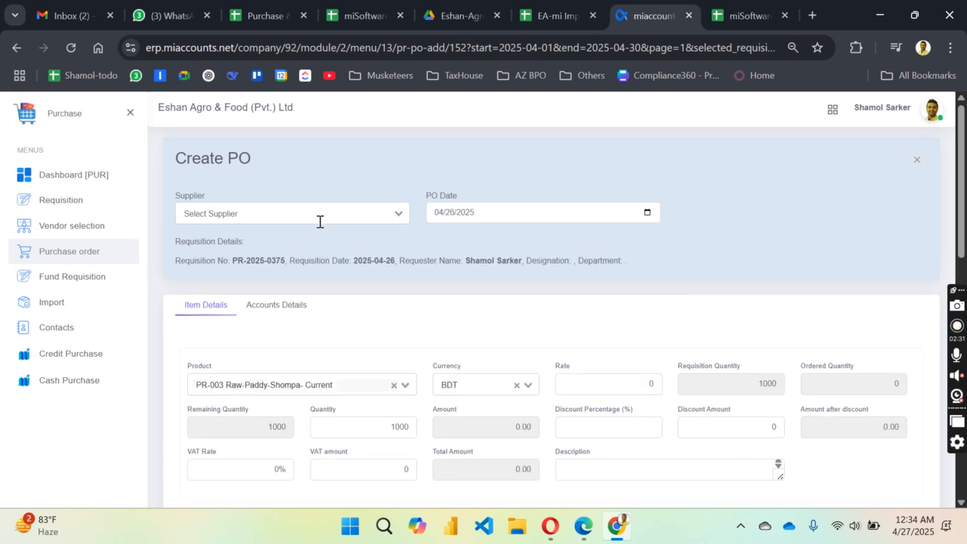
left_click(248, 215)
left_click(248, 234)
Set the rate to 30 for PR-003 Raw-Paddy-Shompa and to 40 for PR-006 Raw-Paddy-Katari
scroll(493, 222, "down", 2)
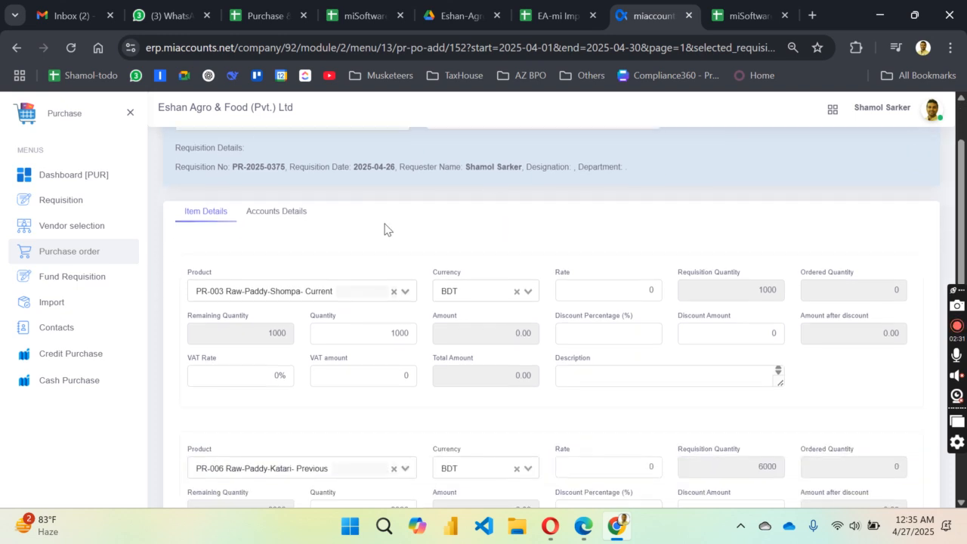
scroll(274, 280, "down", 2)
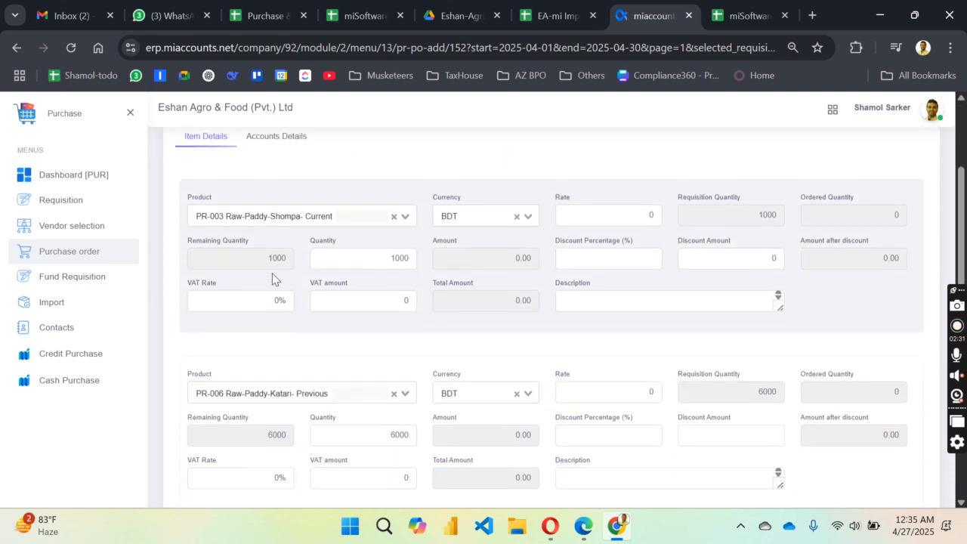
left_click(639, 215)
left_click_drag(639, 216, 669, 220)
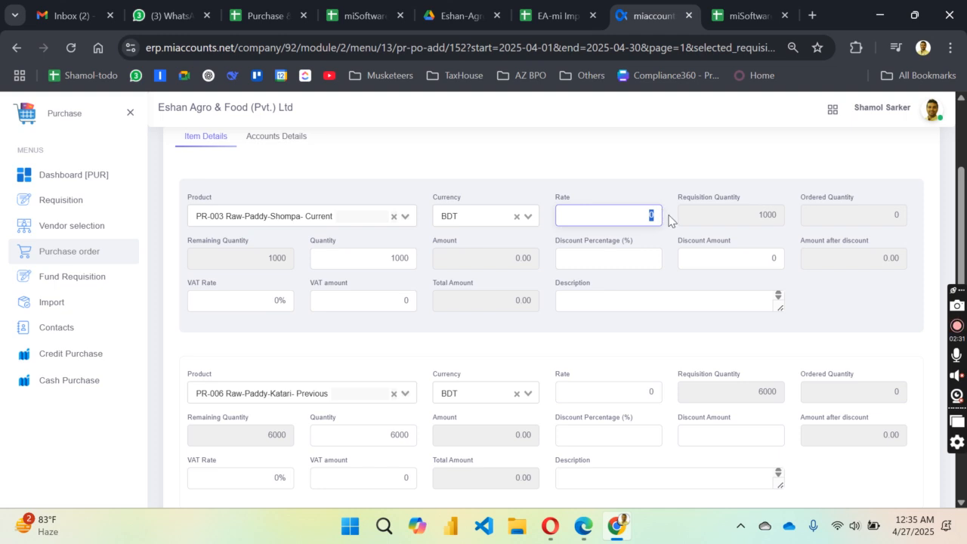
type("30")
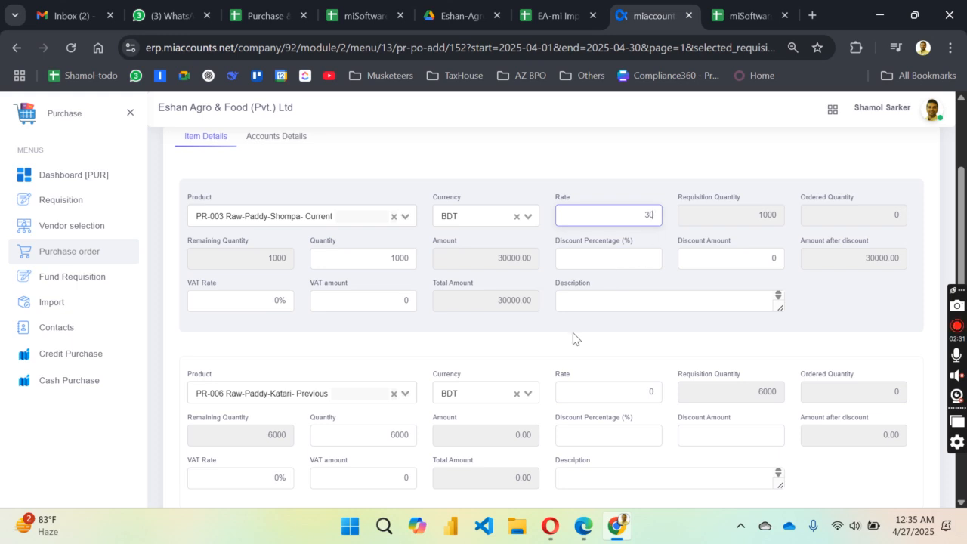
scroll(574, 333, "down", 2)
left_click_drag(616, 335, 669, 335)
type("40")
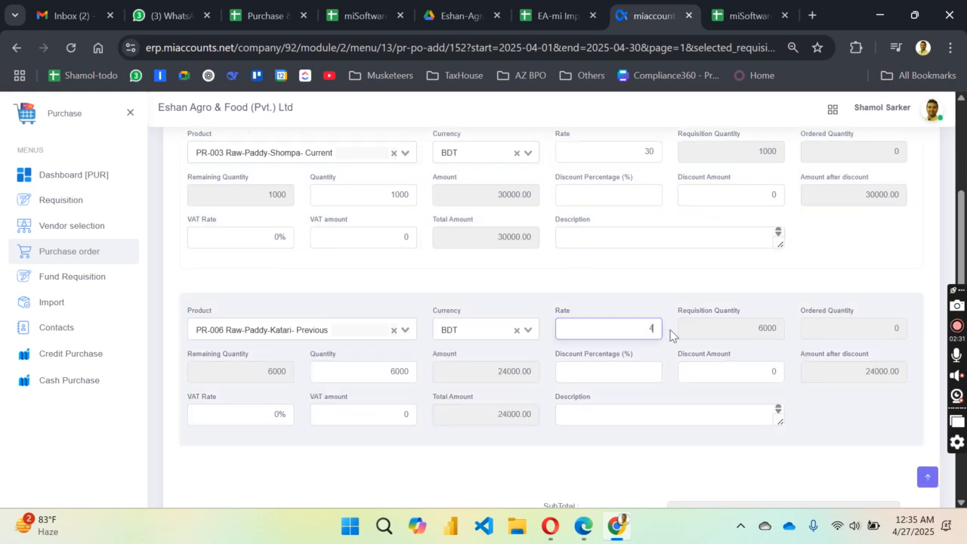
left_click(720, 337)
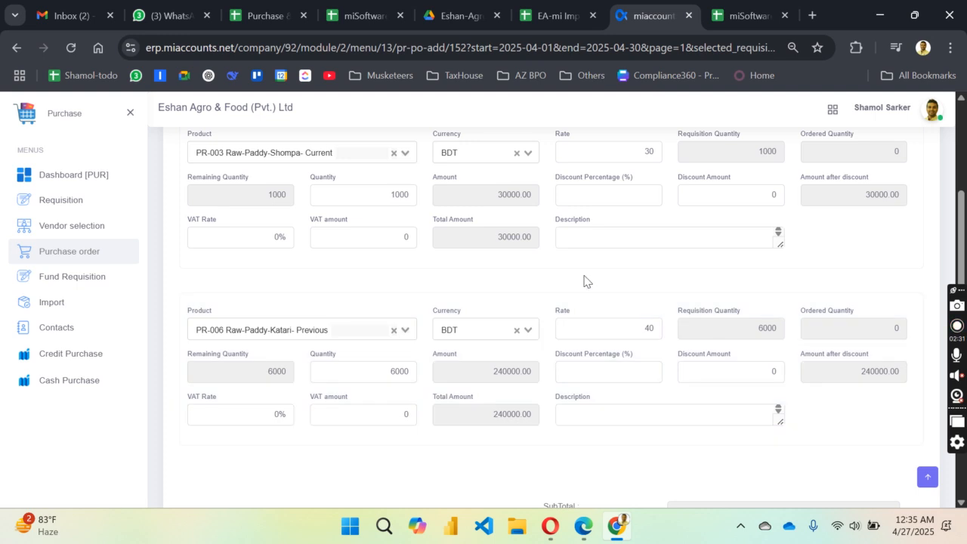
Set the purchase order's discount / round up adjustment to 50000
scroll(586, 280, "up", 1)
scroll(586, 280, "down", 3)
scroll(584, 281, "down", 5)
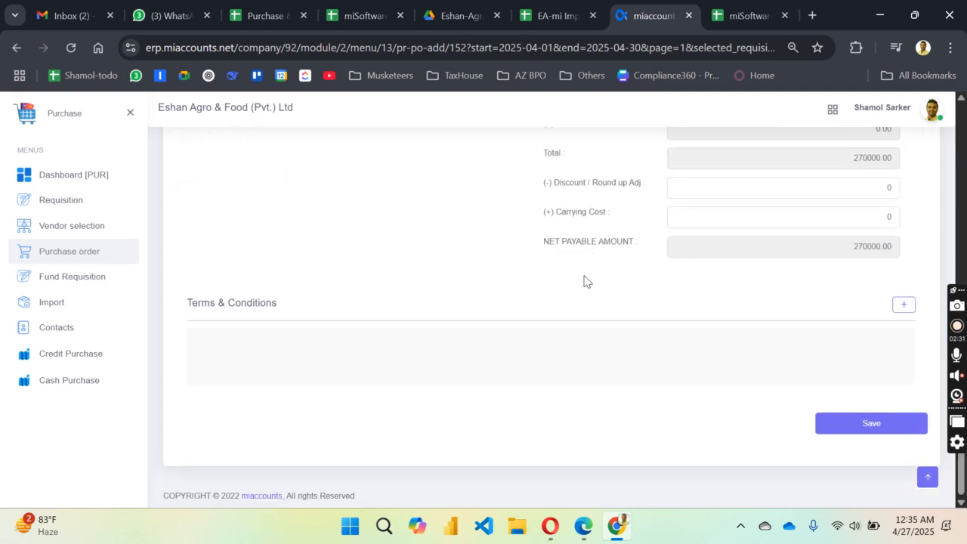
left_click_drag(826, 282, 932, 283)
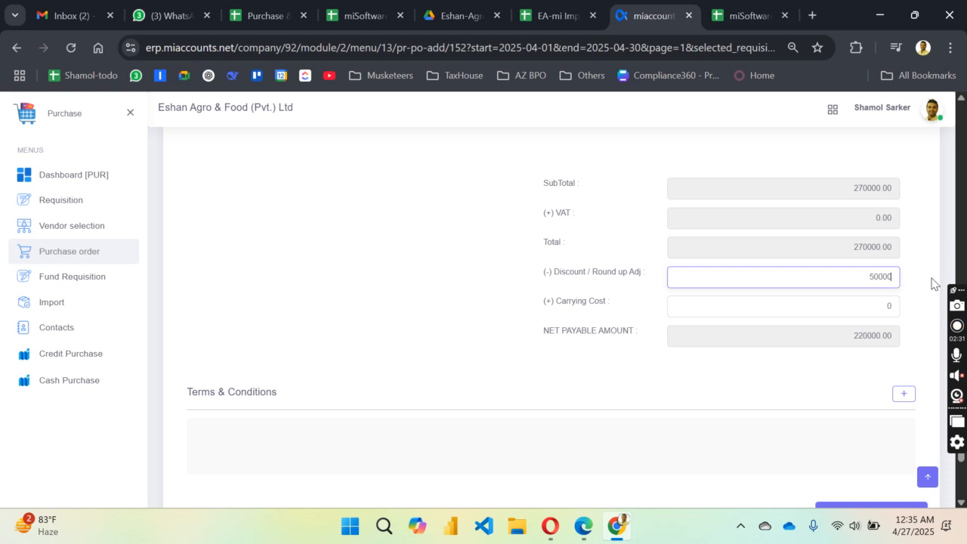
left_click(848, 305)
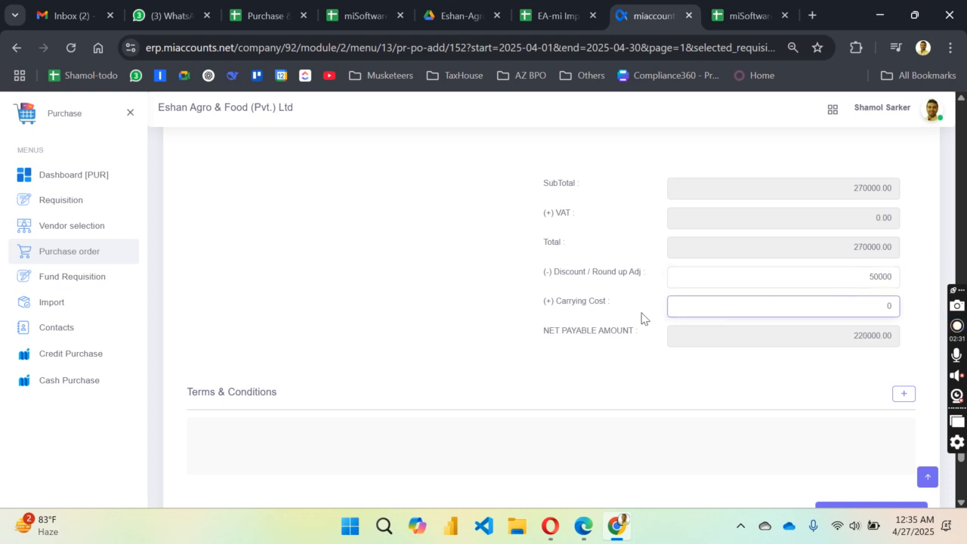
left_click(783, 278)
left_click_drag(815, 315, 904, 319)
left_click(797, 253)
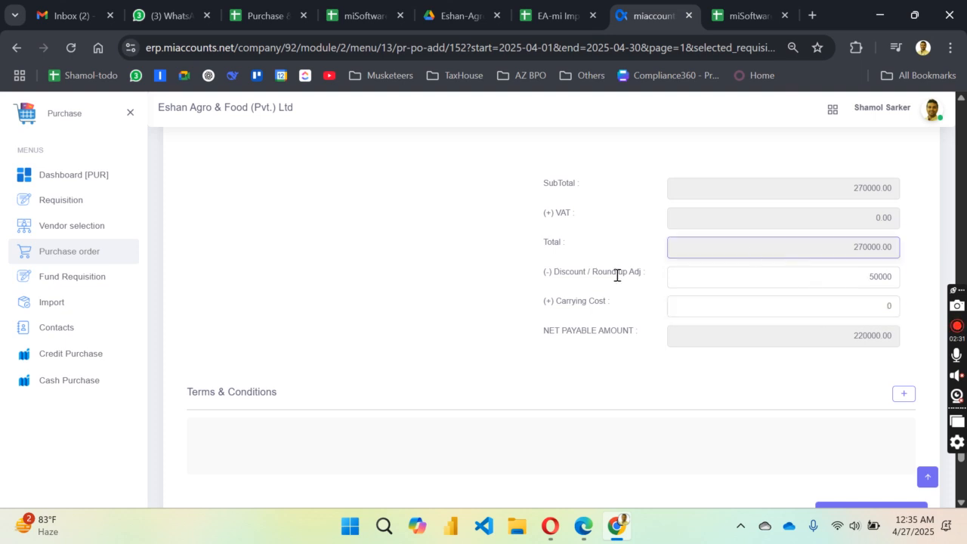
Add a new term reading "Test Note" to the purchase order's terms and conditions
scroll(474, 304, "down", 2)
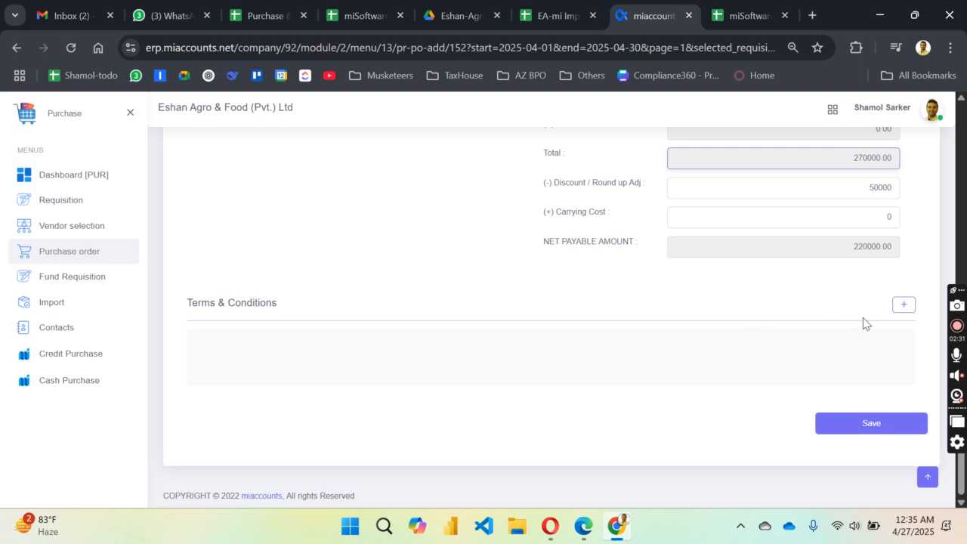
left_click(904, 305)
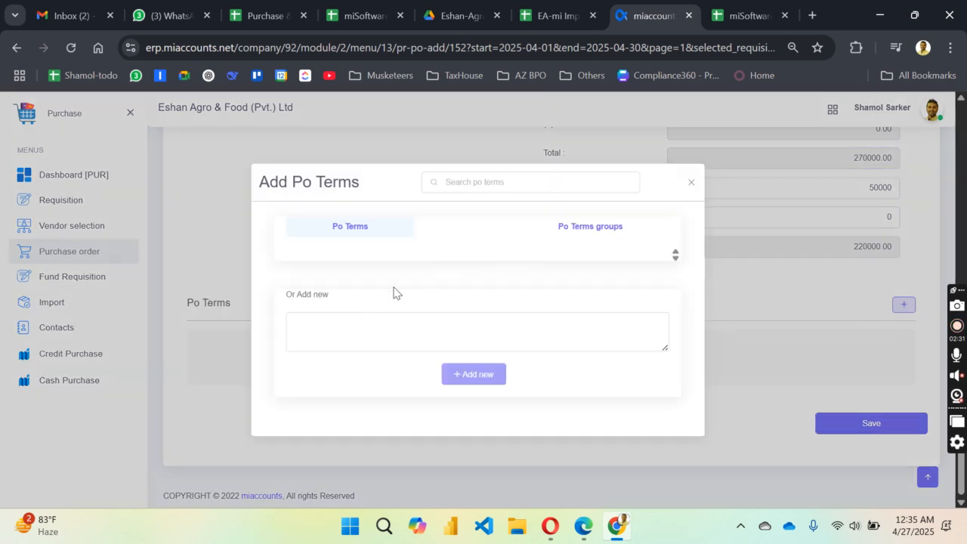
left_click(318, 328)
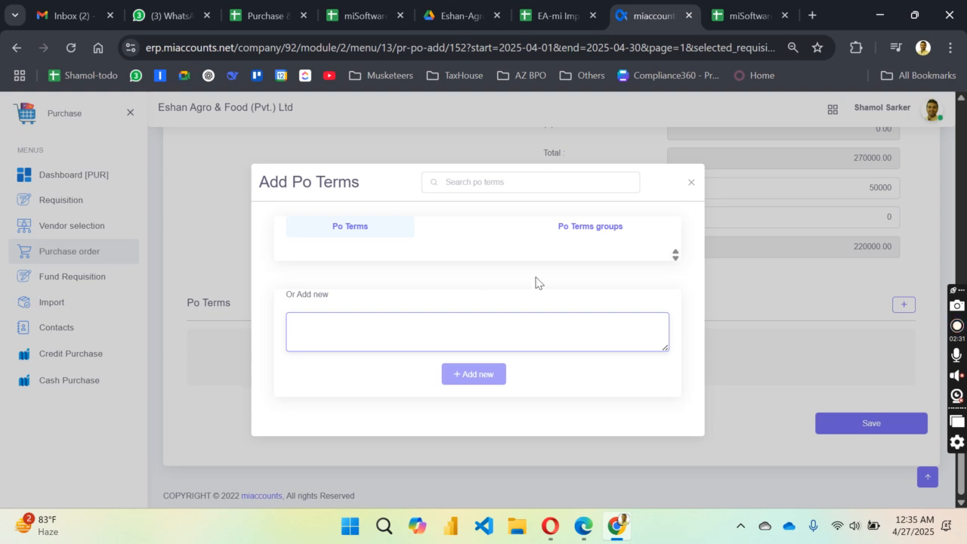
type("Test Note")
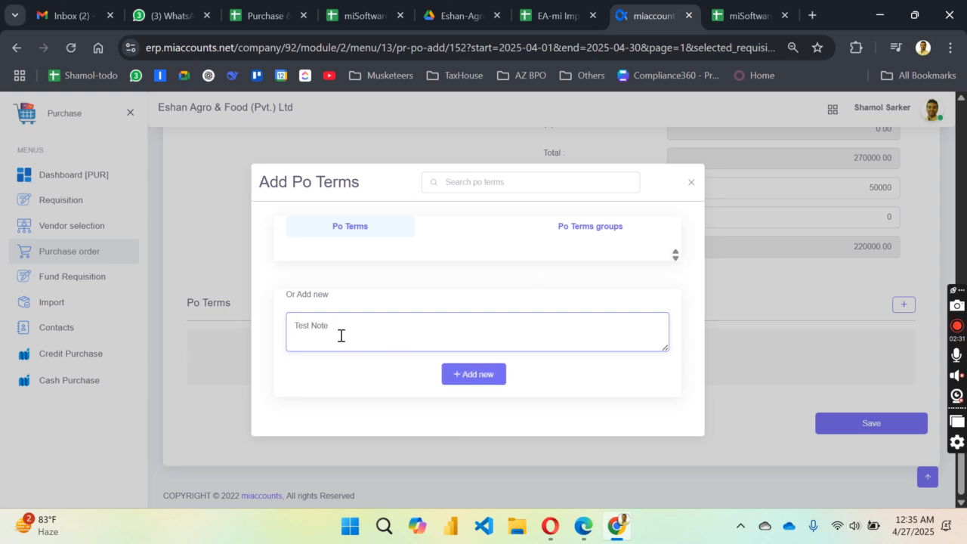
left_click(491, 382)
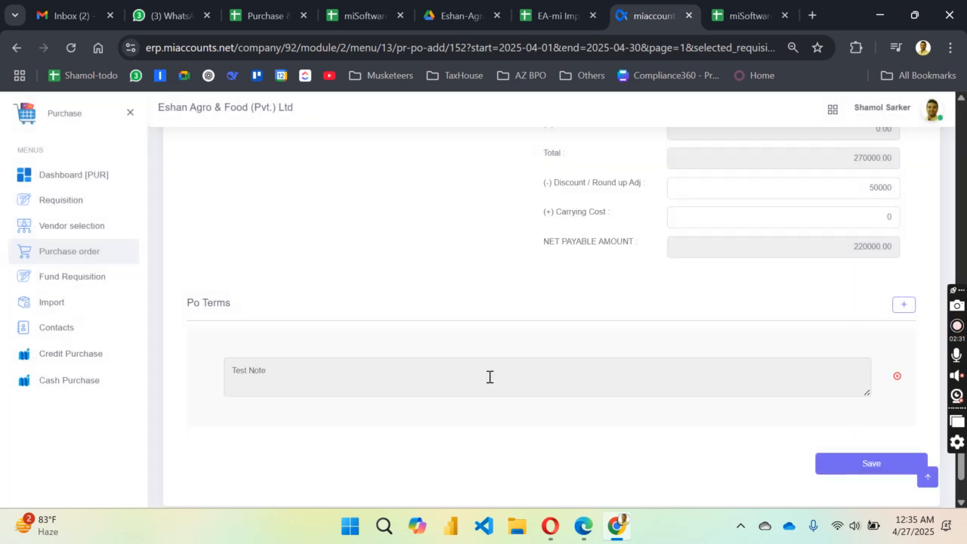
Review the completed purchase order from supplier details to terms and save it
scroll(764, 329, "up", 2)
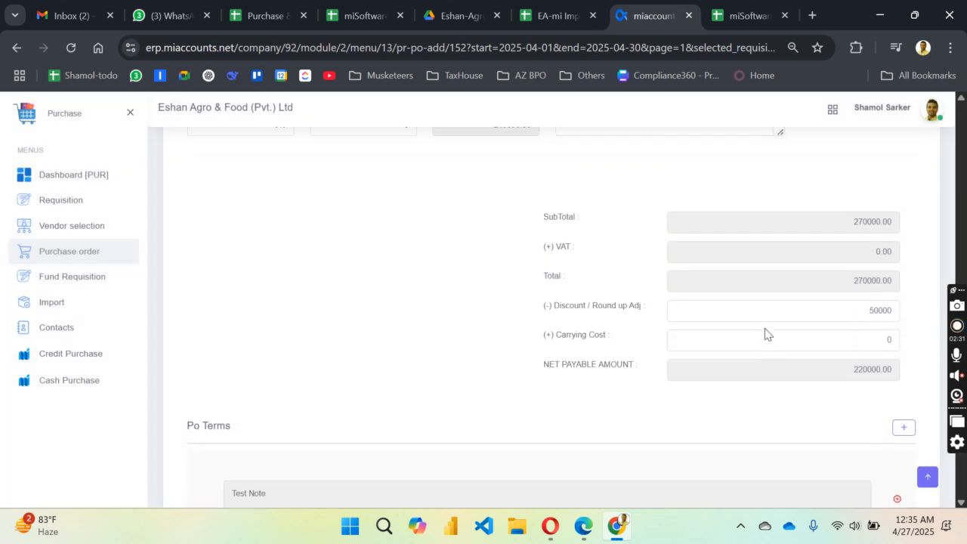
scroll(765, 330, "down", 3)
scroll(765, 329, "up", 10)
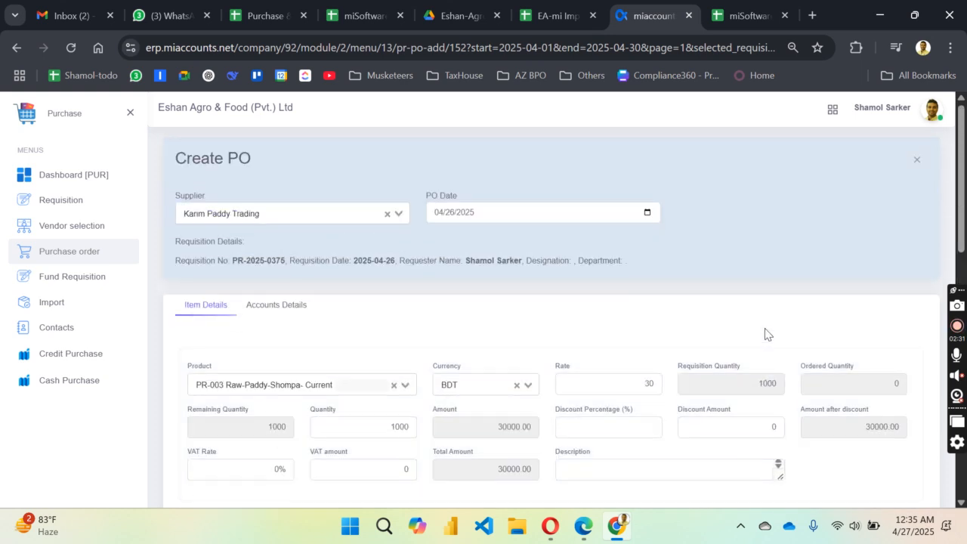
scroll(767, 334, "down", 10)
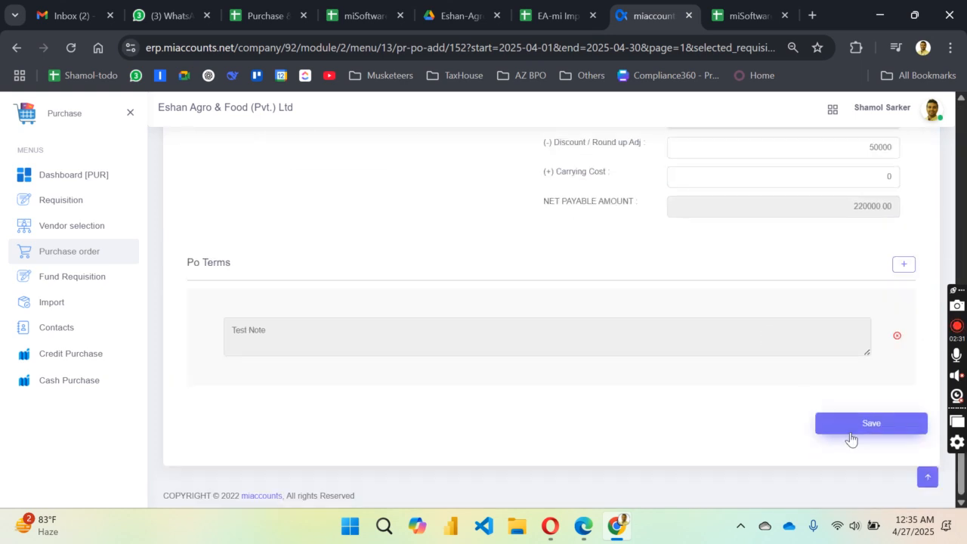
left_click(867, 426)
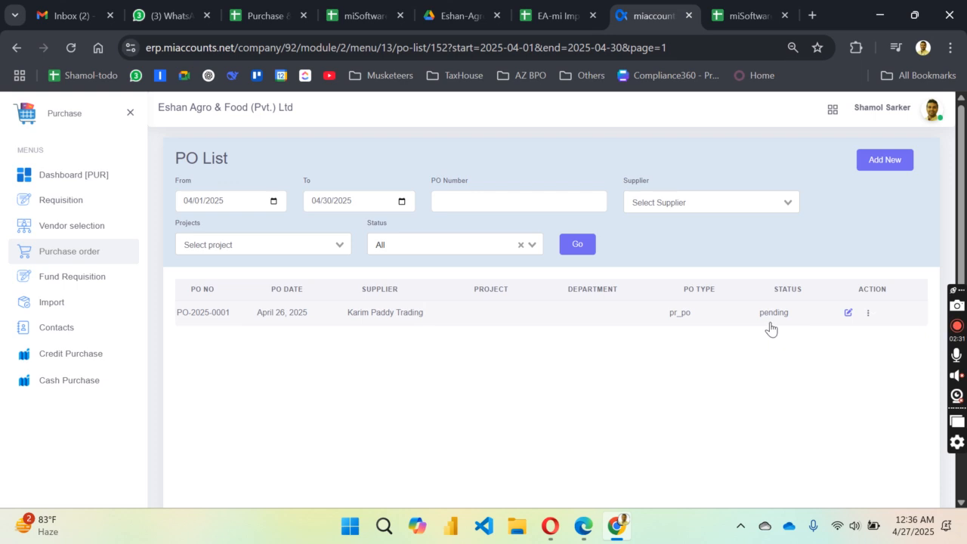
Open the PO(Dynamic Sign) print version of the saved purchase order and read through to its signature block
left_click(869, 316)
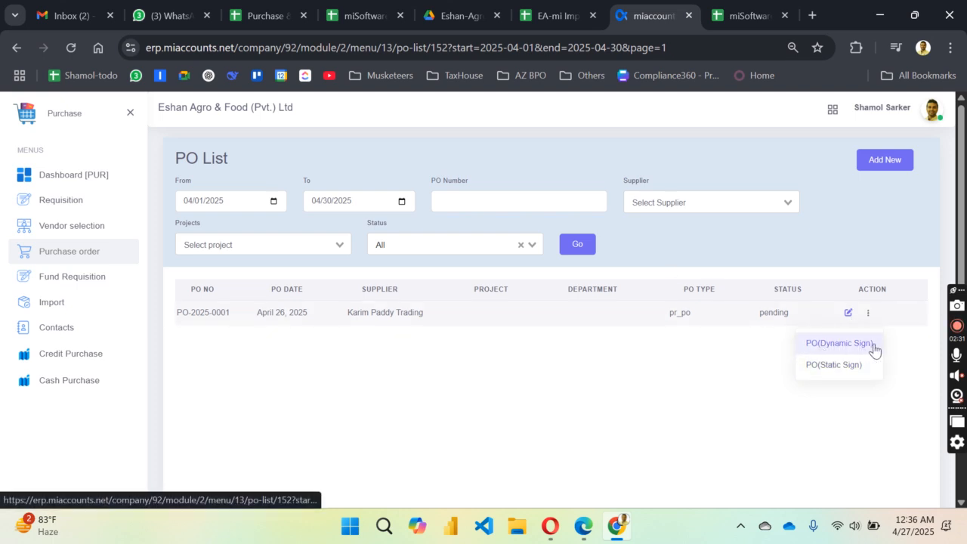
left_click(828, 348)
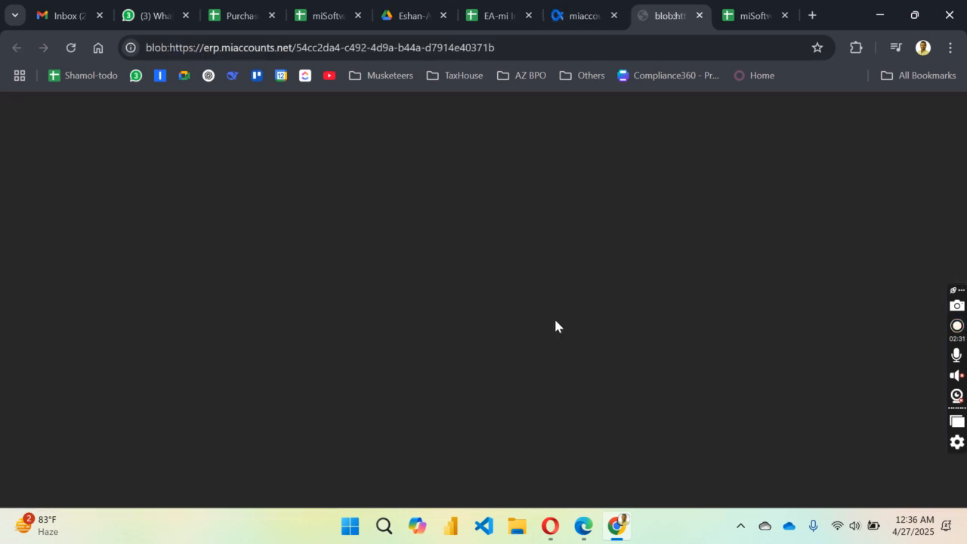
scroll(463, 353, "down", 1)
scroll(463, 354, "down", 5)
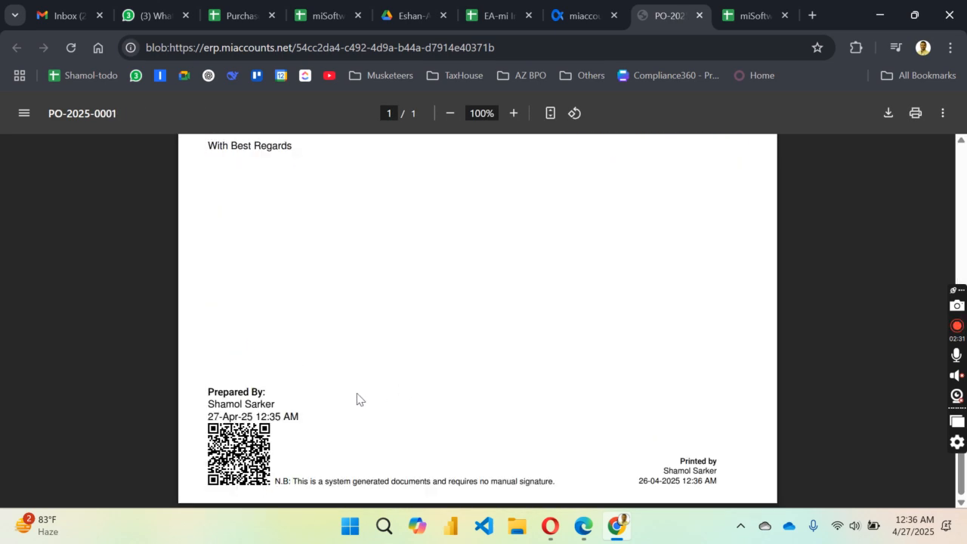
Open the PO(Static Sign) print version of the same purchase order and examine its items, totals, terms and signature lines
left_click(579, 12)
left_click(868, 313)
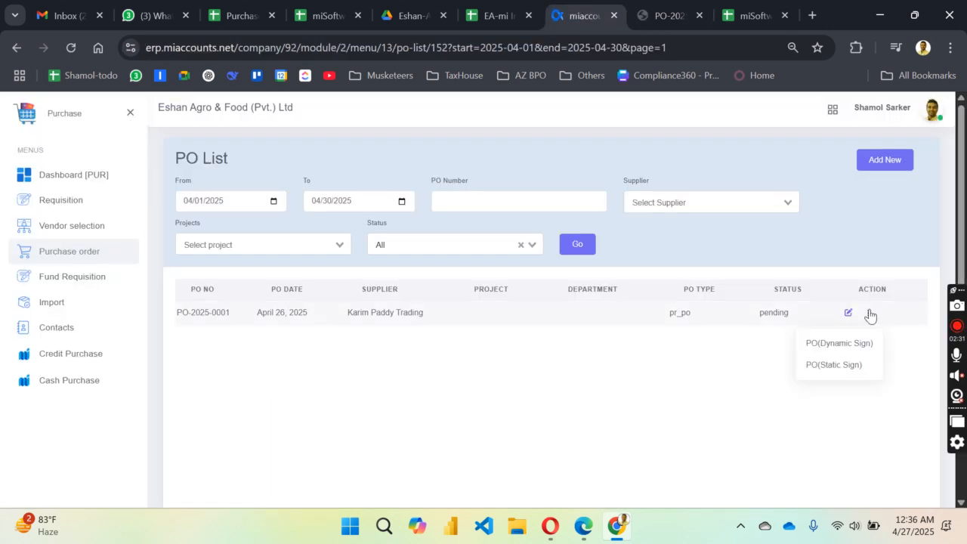
left_click(857, 373)
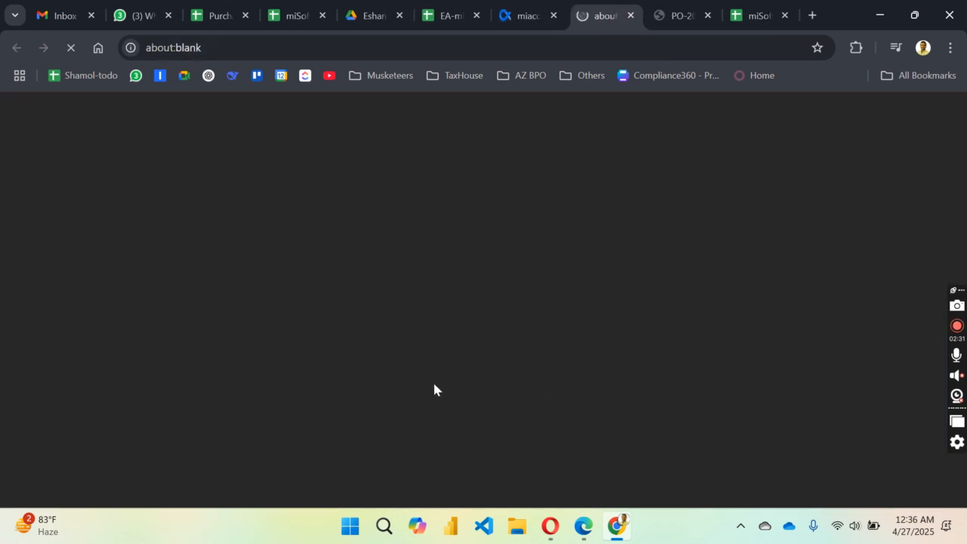
scroll(434, 386, "down", 2)
scroll(435, 389, "down", 3)
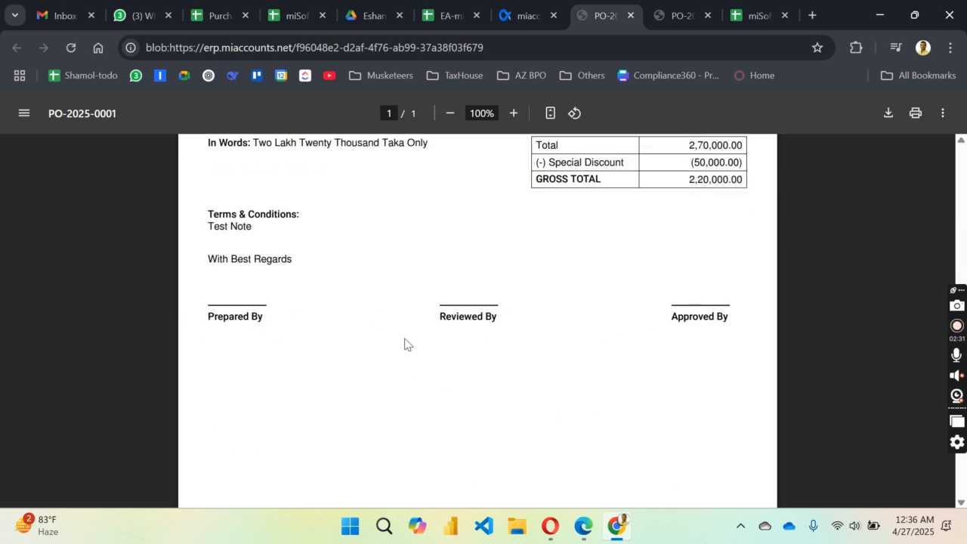
scroll(385, 345, "down", 1)
scroll(381, 345, "up", 3)
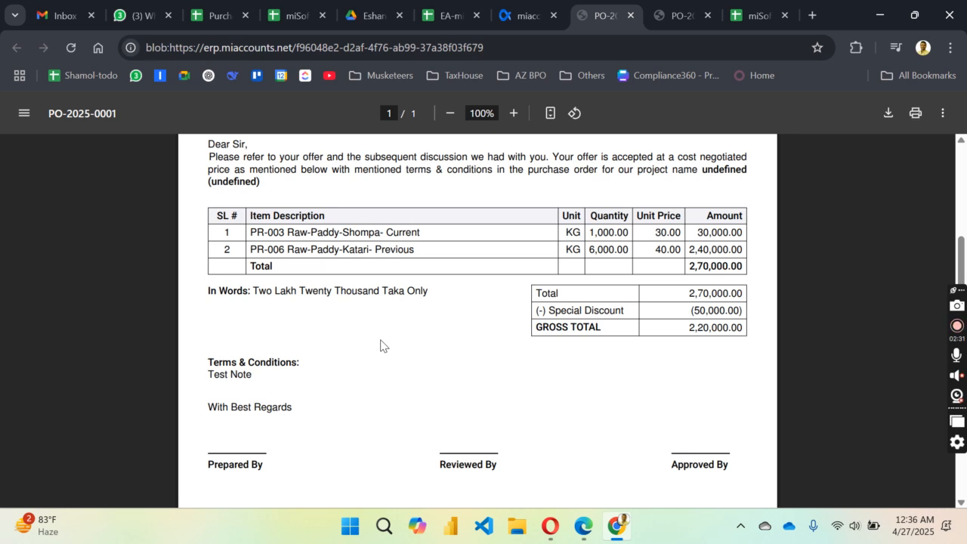
scroll(381, 345, "up", 3)
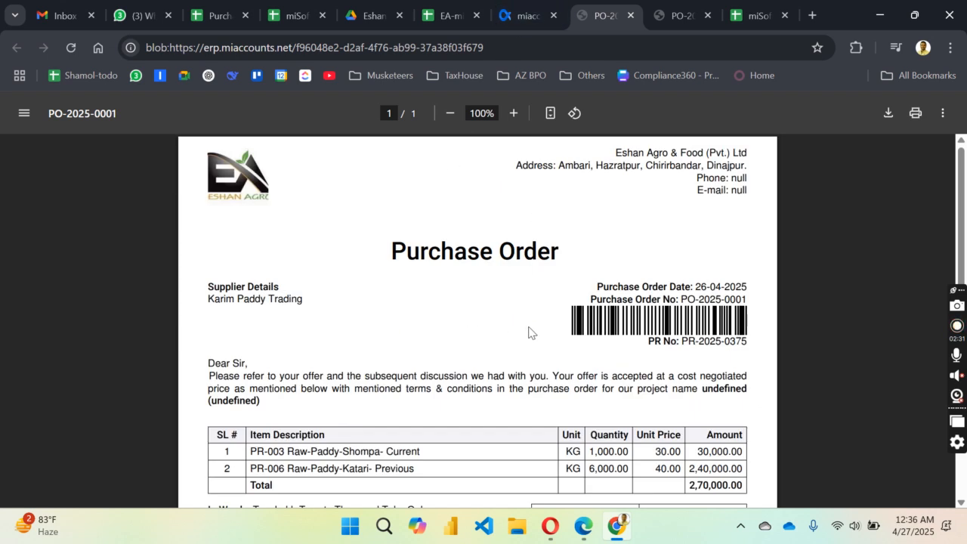
Check the pending PR allocation list and the requisitions available for single-vendor purchase orders
left_click(532, 10)
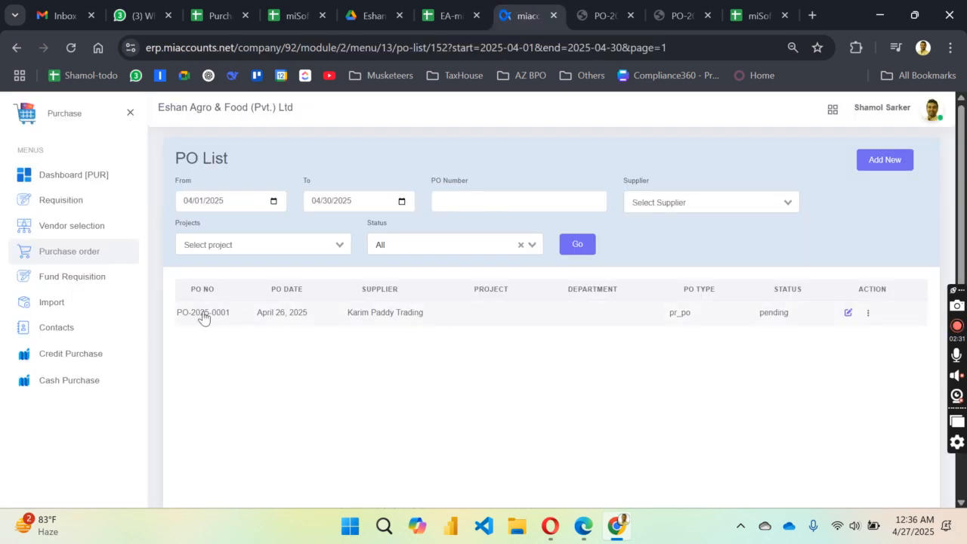
left_click(78, 208)
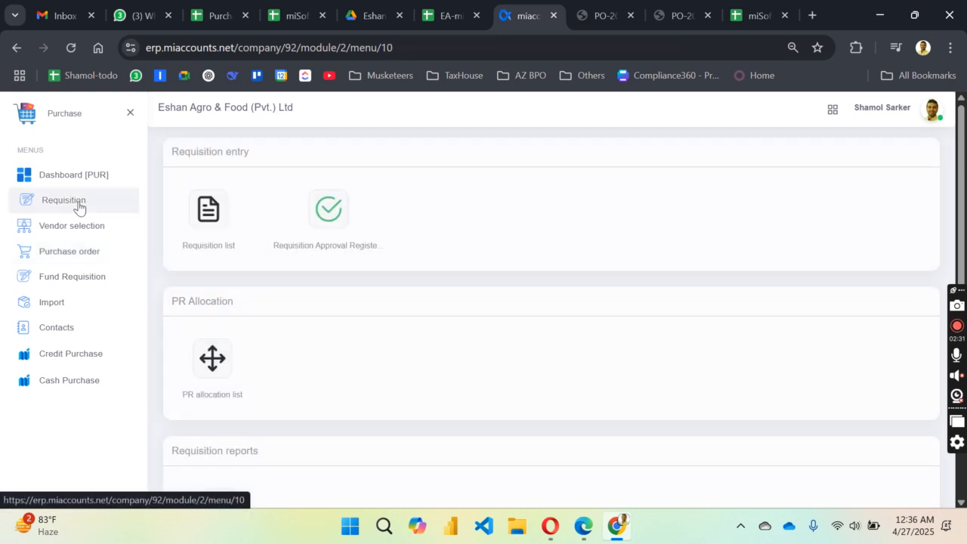
left_click(211, 362)
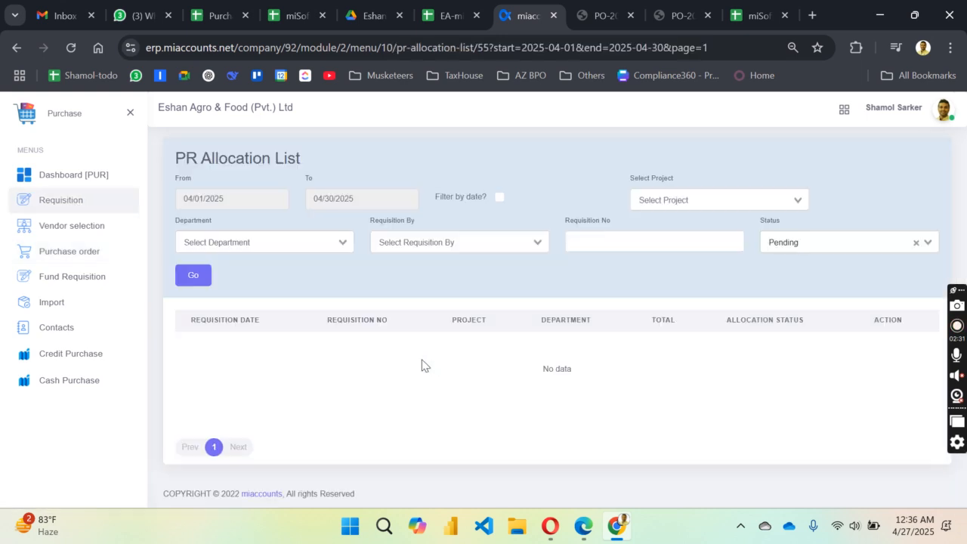
left_click(76, 254)
left_click(497, 214)
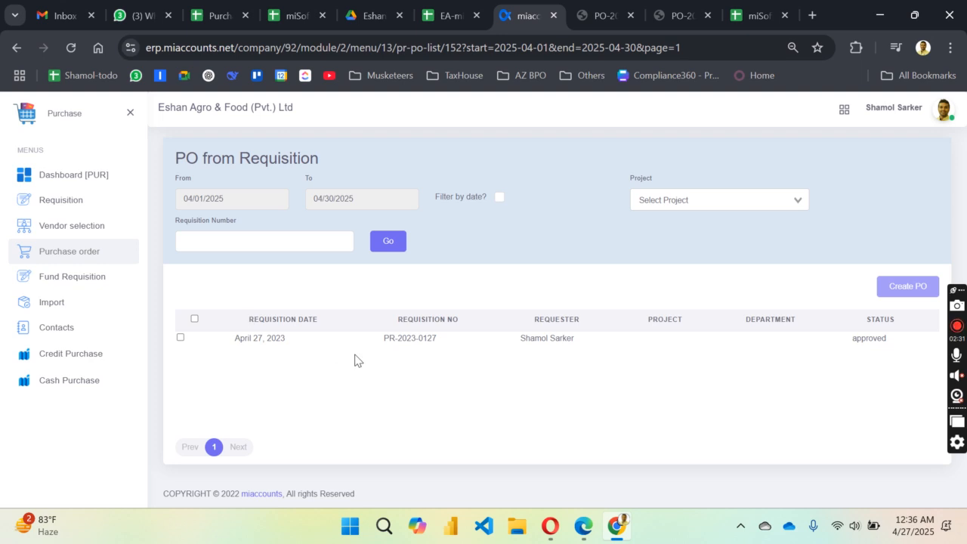
Check the PO list and the PO Approval Register for the new purchase order
left_click(91, 253)
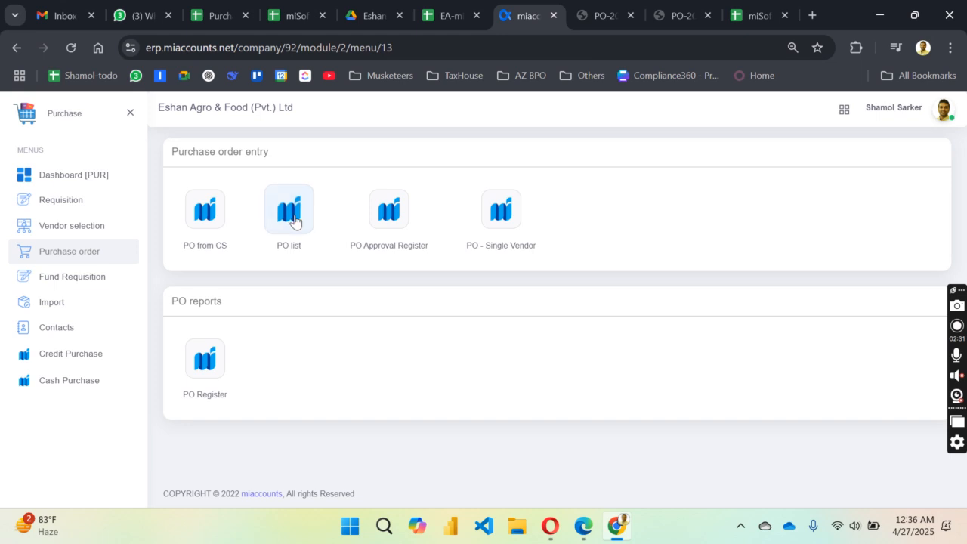
left_click(291, 215)
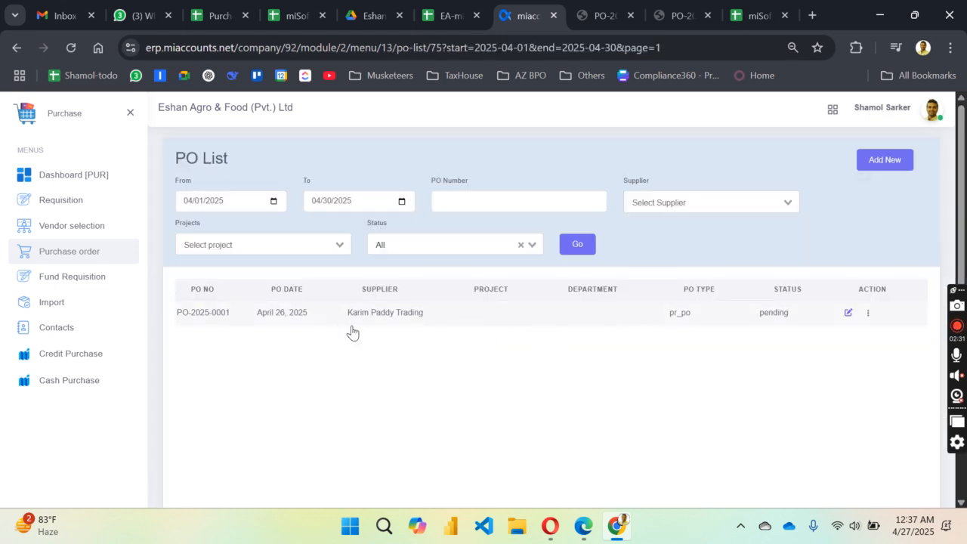
left_click(74, 255)
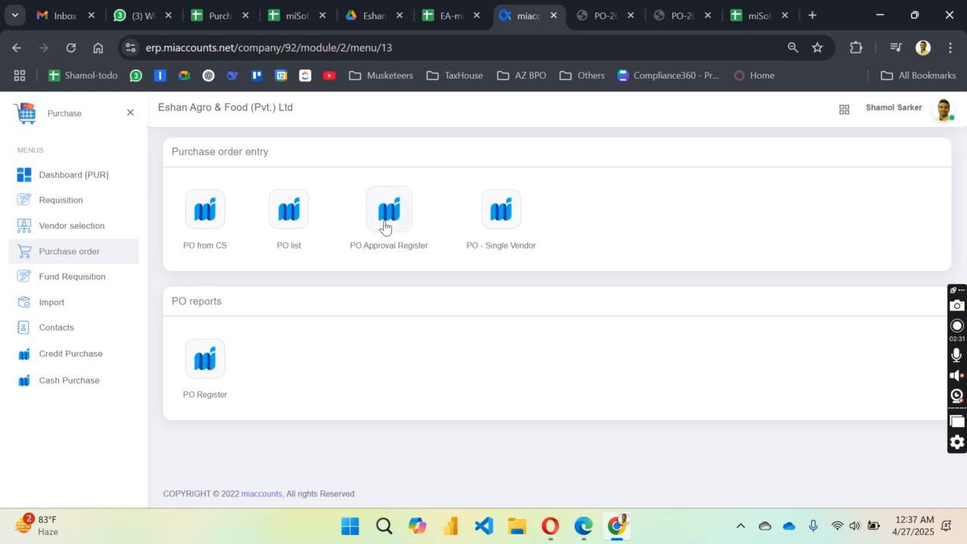
left_click(386, 221)
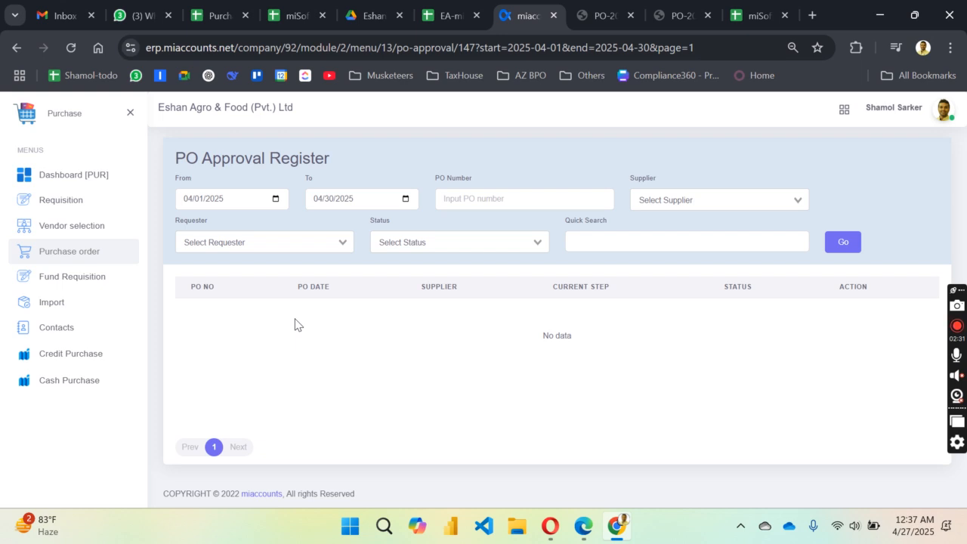
Switch to the Admin module and open the workflow approval list of the approval matrix
left_click(844, 112)
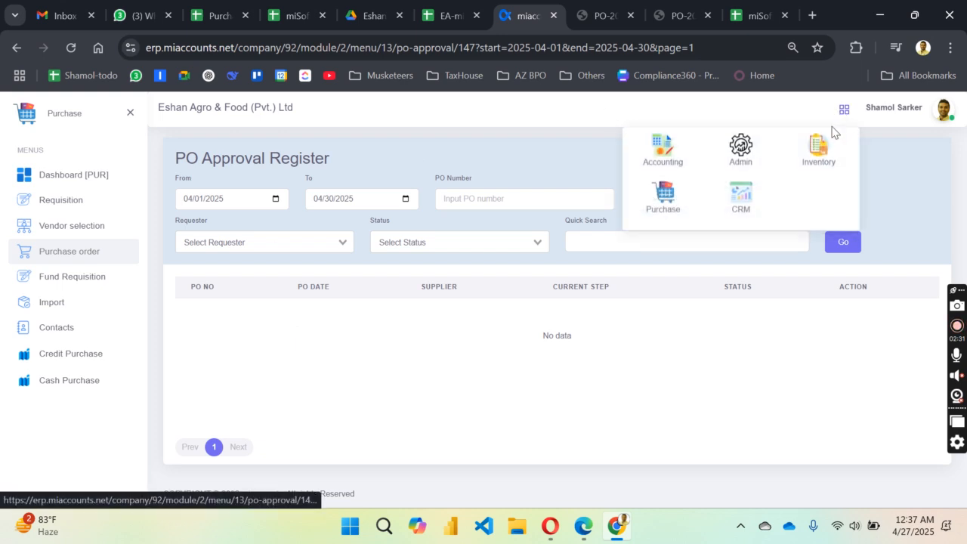
left_click(737, 160)
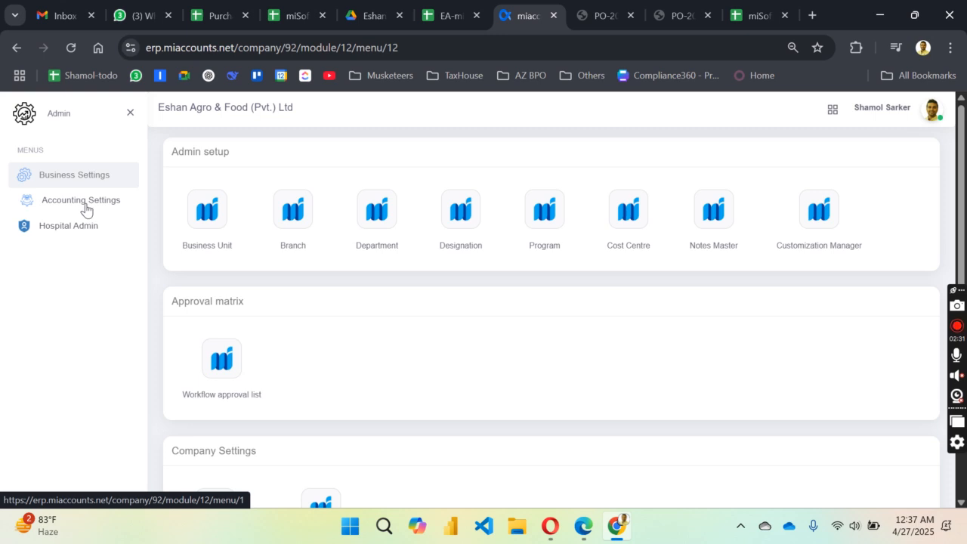
scroll(219, 291, "down", 1)
left_click(219, 292)
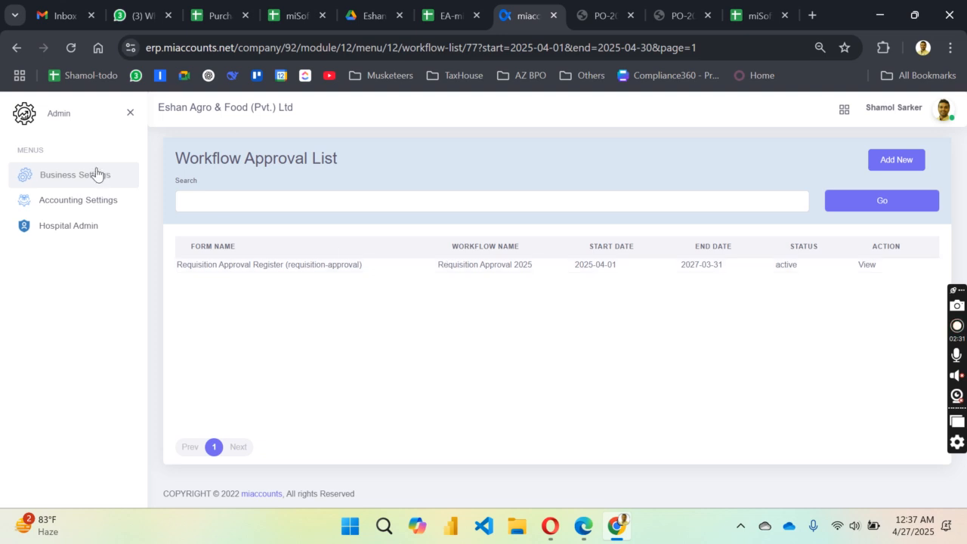
Consult the Purchase Order row (B10:E10) in the EA-mi Implementation spreadsheet, then return to the workflow approval list
left_click(453, 15)
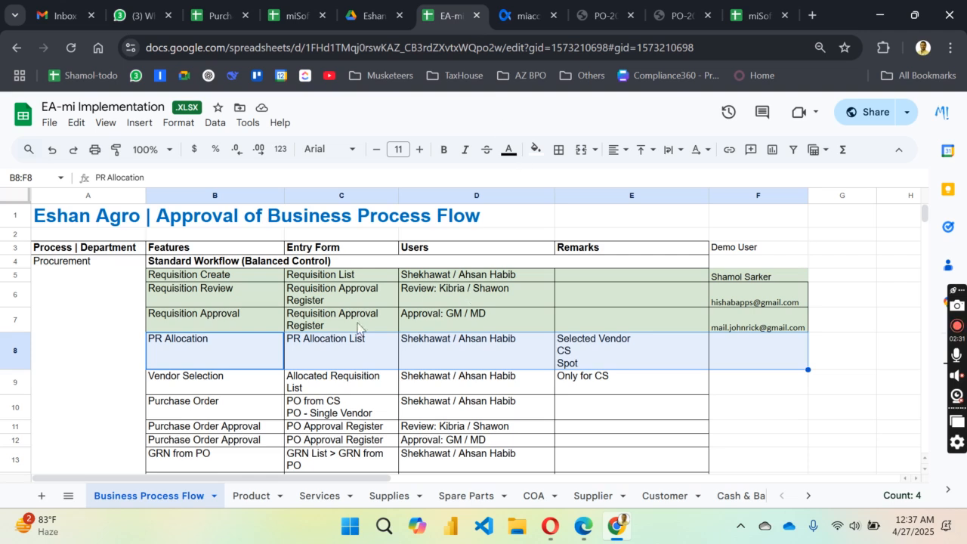
scroll(250, 346, "down", 1)
left_click_drag(198, 393, 602, 392)
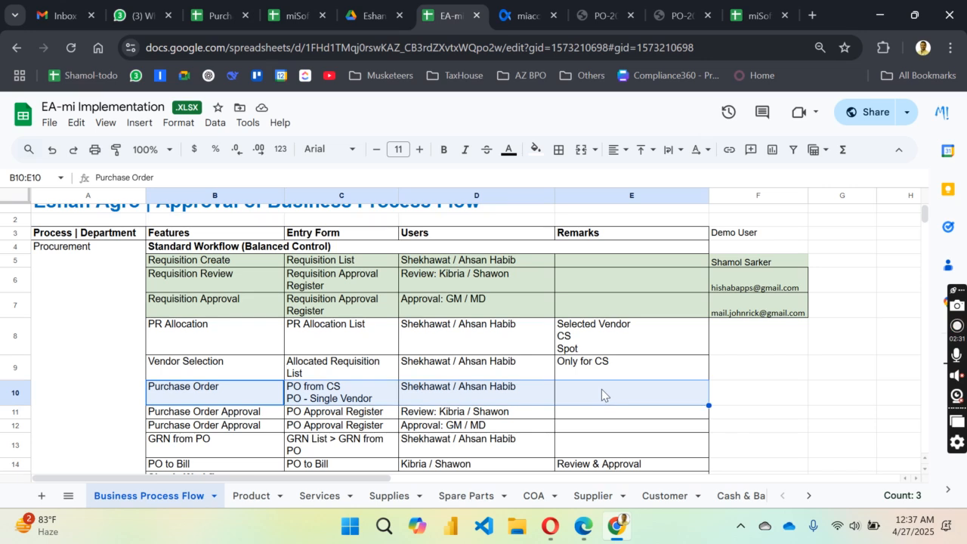
left_click(533, 16)
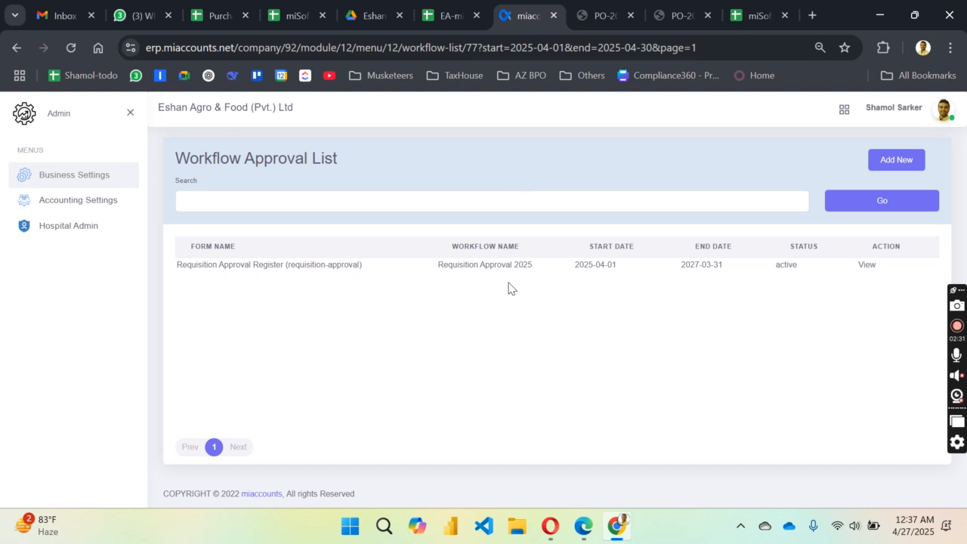